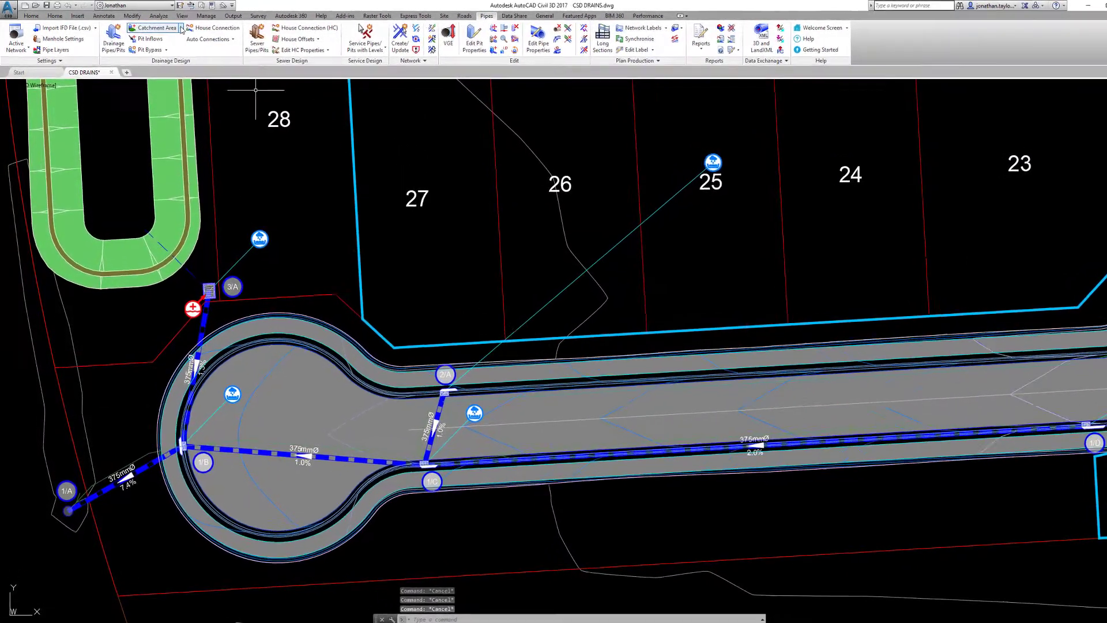
Open the DRAINS catchment for pit 1-B, showing 0.5000 ha with the Detailed method
{"action": "left_click", "coordinate": [176, 27]}
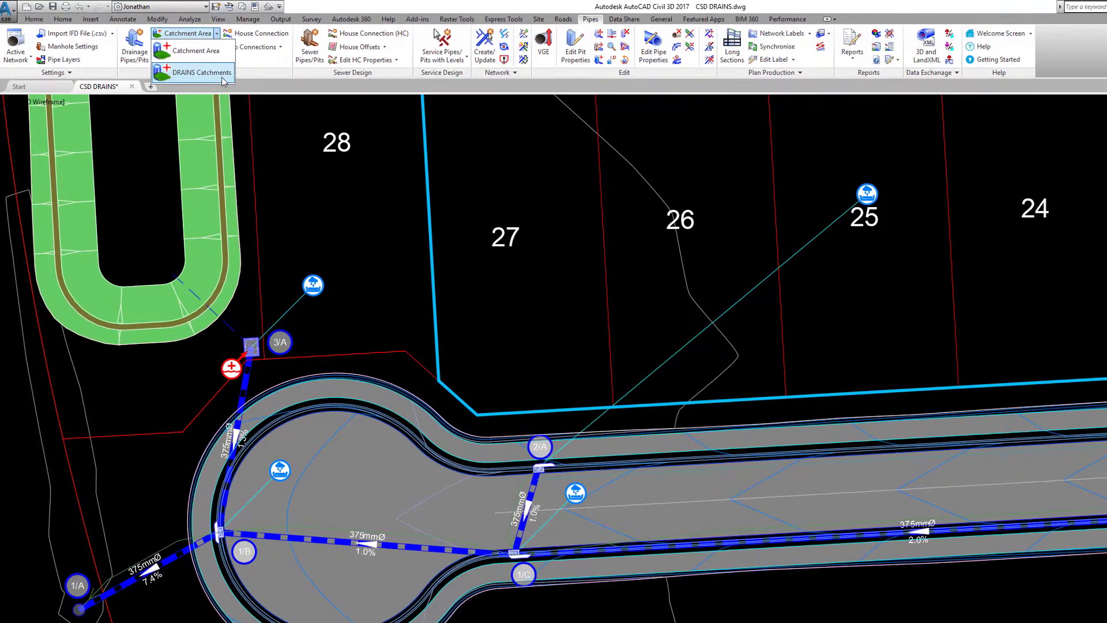
{"action": "left_click", "coordinate": [223, 77]}
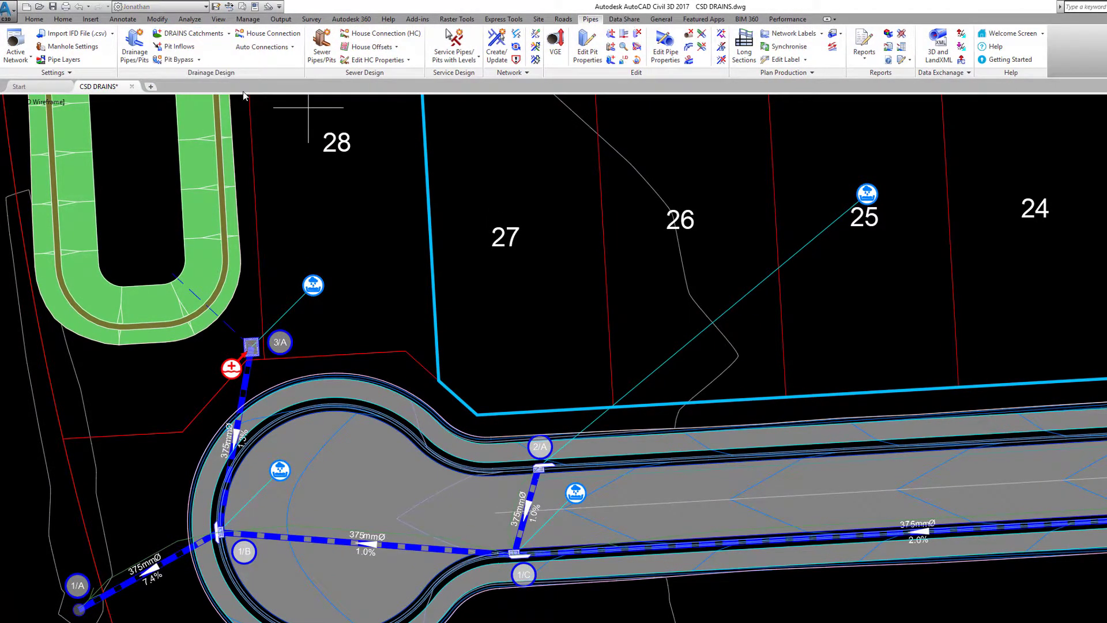
{"action": "left_click", "coordinate": [539, 468]}
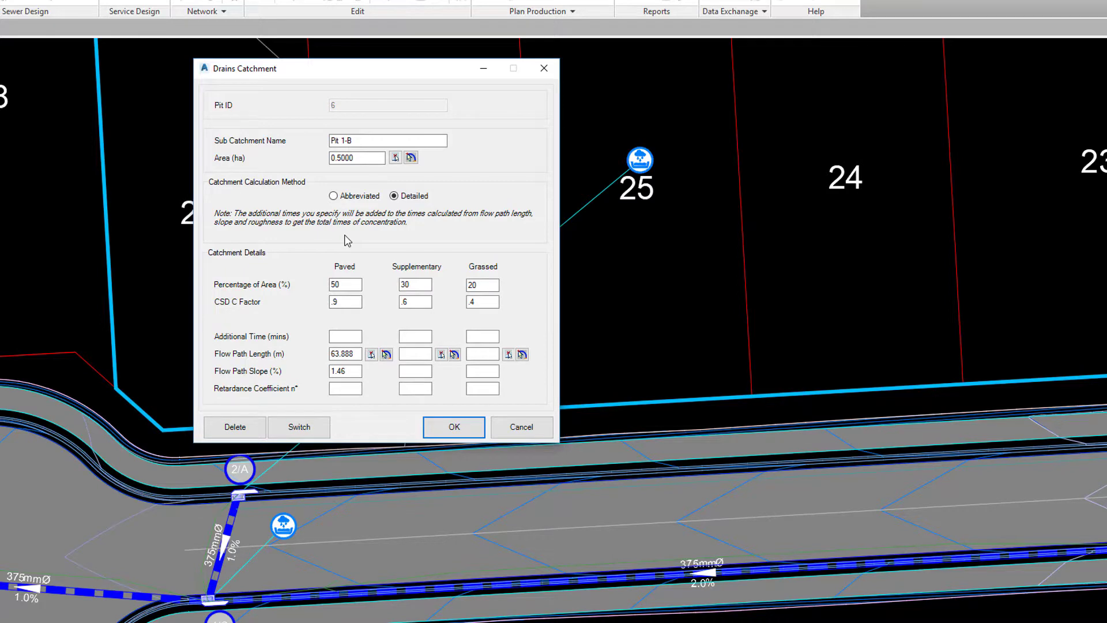
{"action": "left_click", "coordinate": [333, 196]}
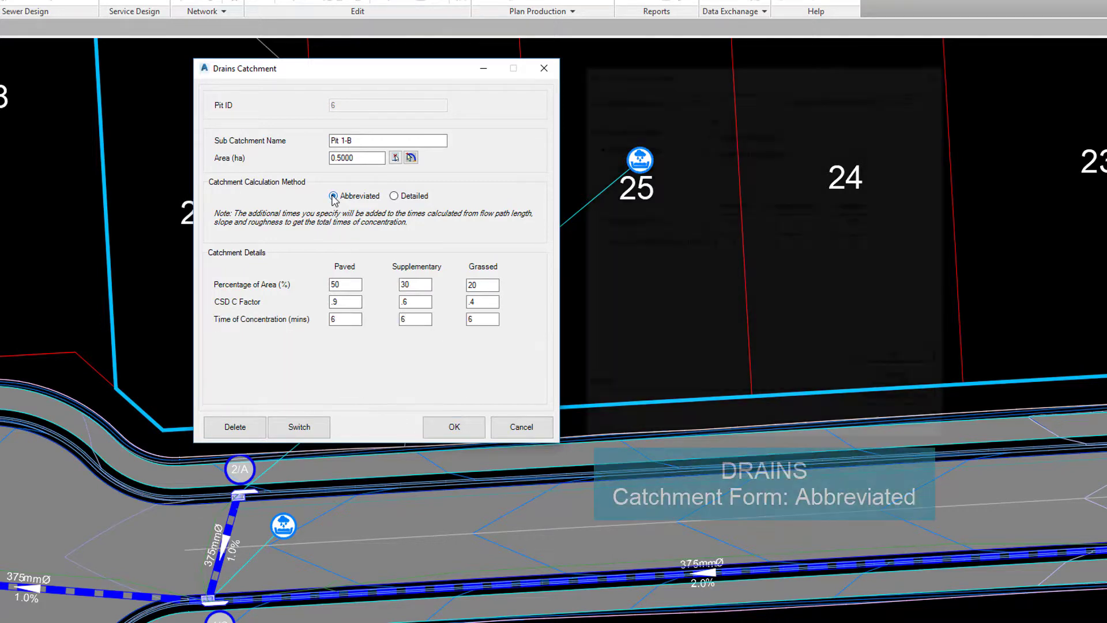
{"action": "left_click", "coordinate": [395, 197]}
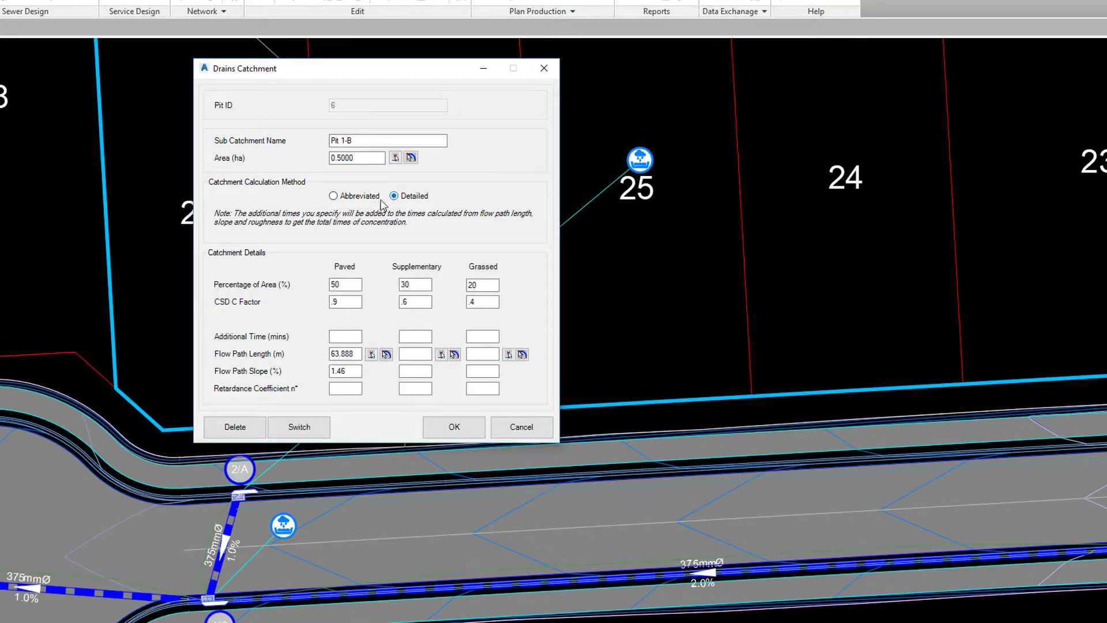
{"action": "left_click", "coordinate": [334, 196]}
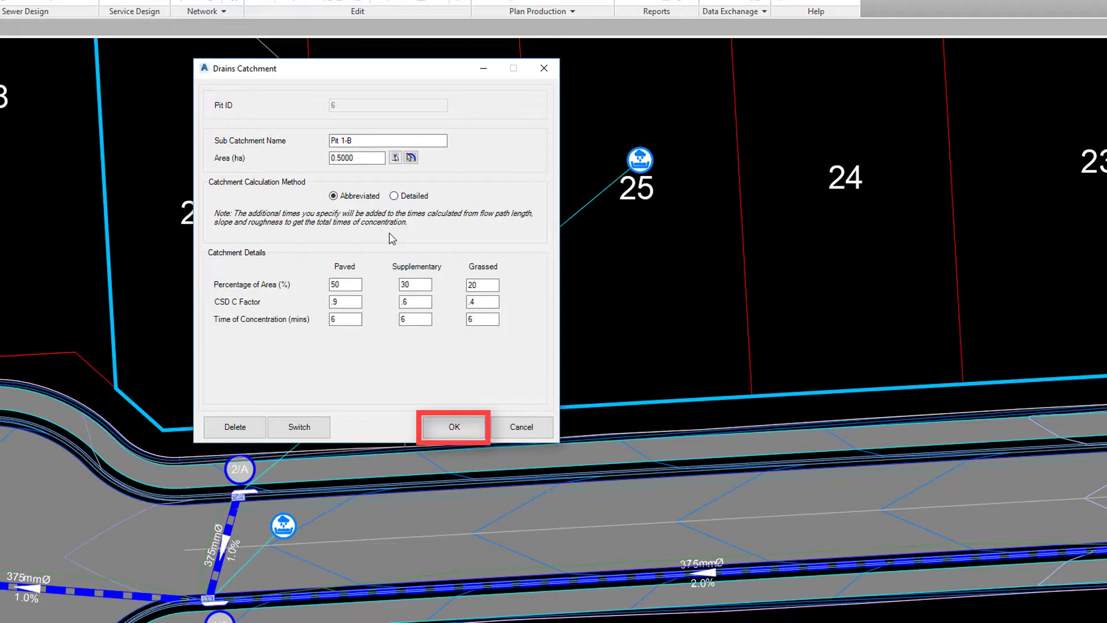
{"action": "left_click", "coordinate": [394, 196]}
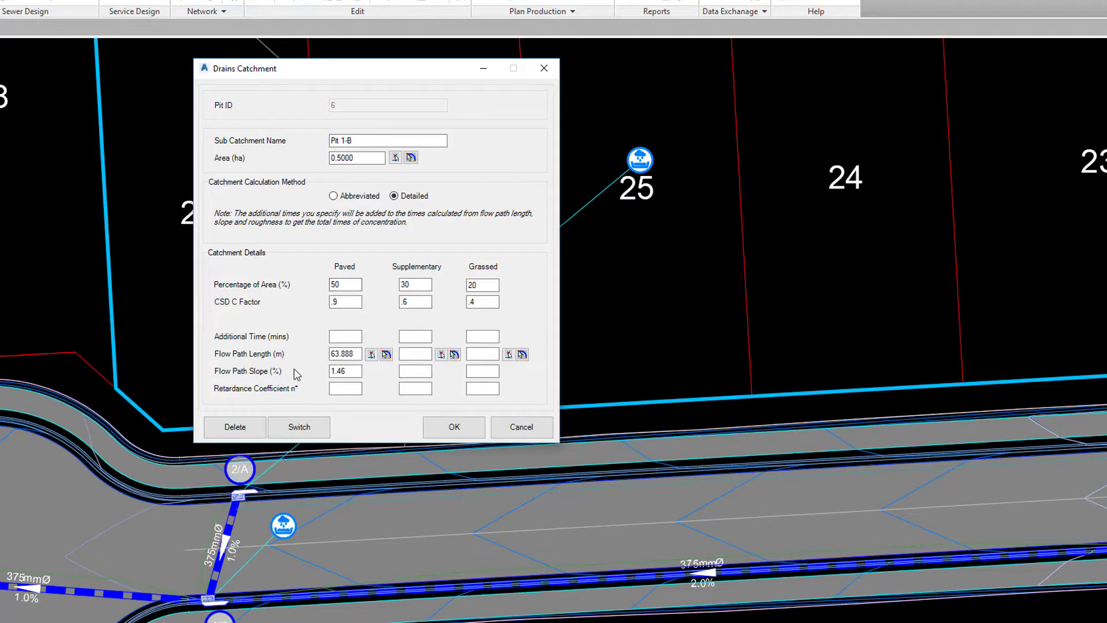
Trace pit 1-B's paved flow path (62.407 m at 1.48%) and save the catchment
{"action": "left_click", "coordinate": [371, 354]}
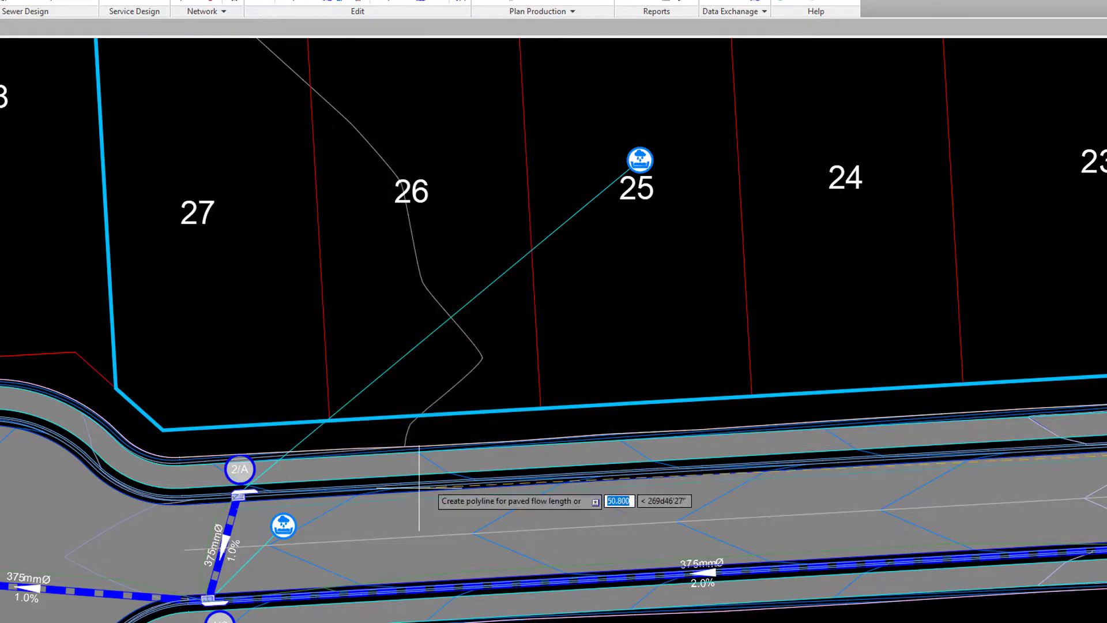
{"action": "left_click", "coordinate": [253, 506]}
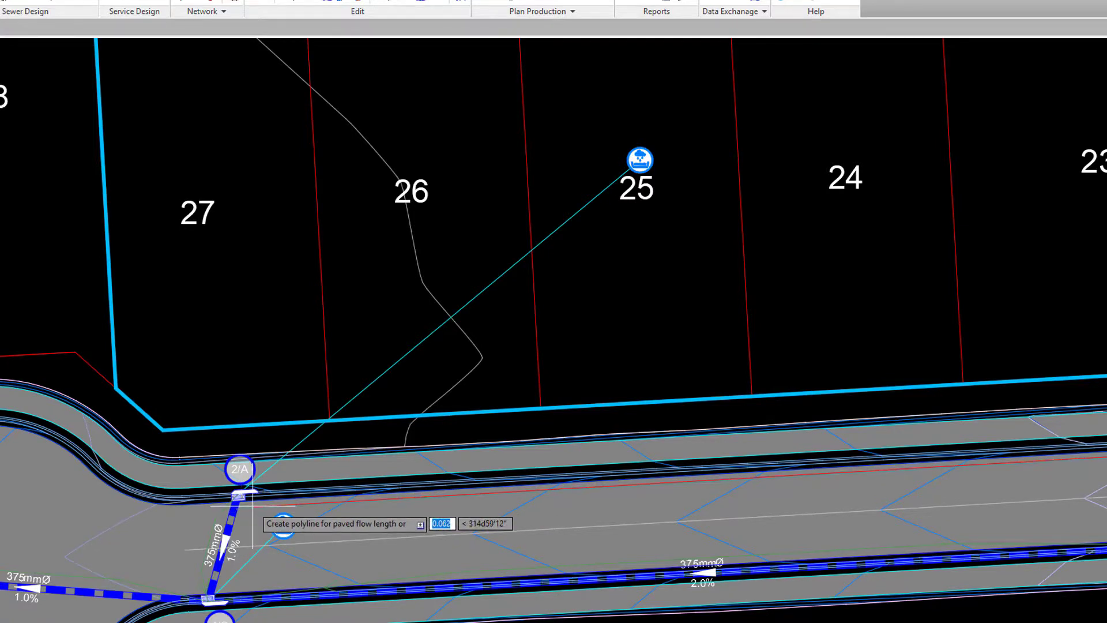
{"action": "key", "text": "Return"}
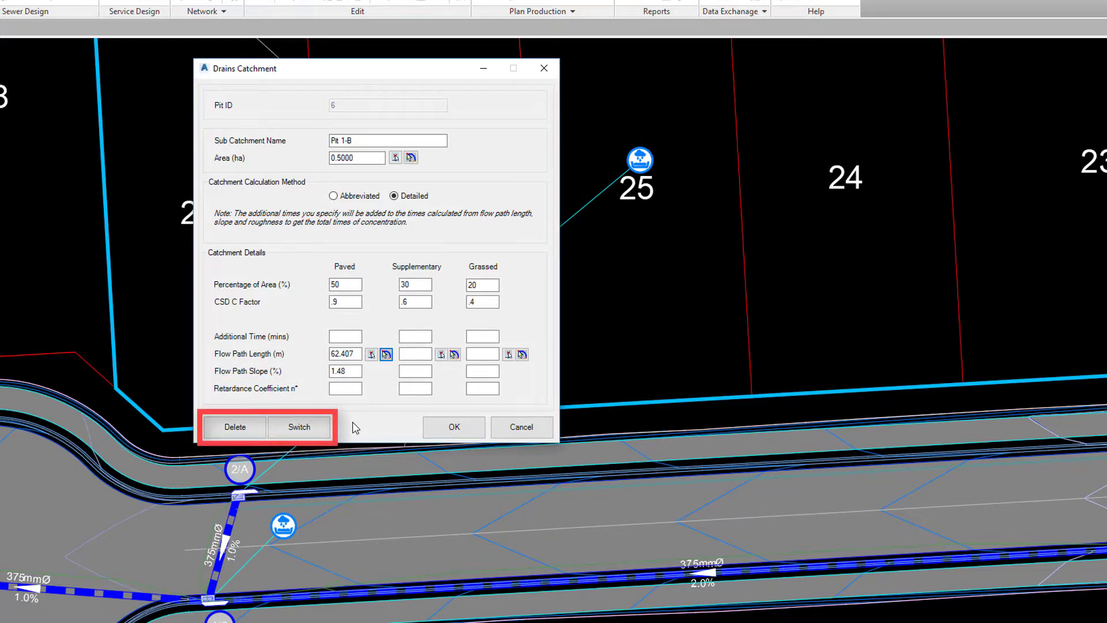
{"action": "left_click", "coordinate": [461, 433]}
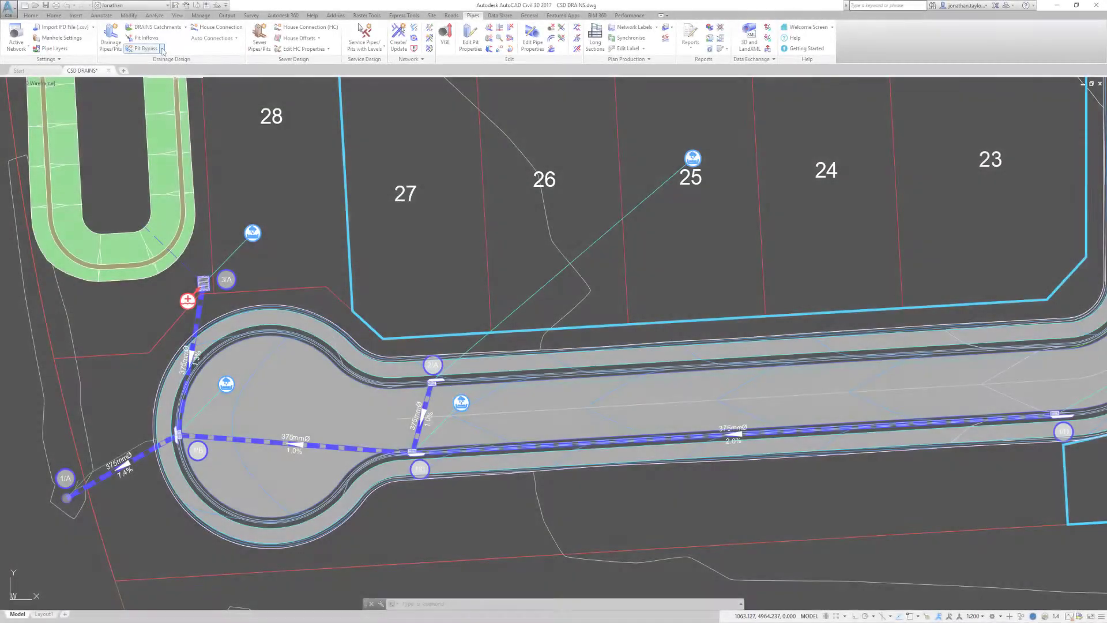
In DRAINS Overflows, set row 4's Drains Section to the 7.5 m roadway
{"action": "left_click", "coordinate": [163, 50]}
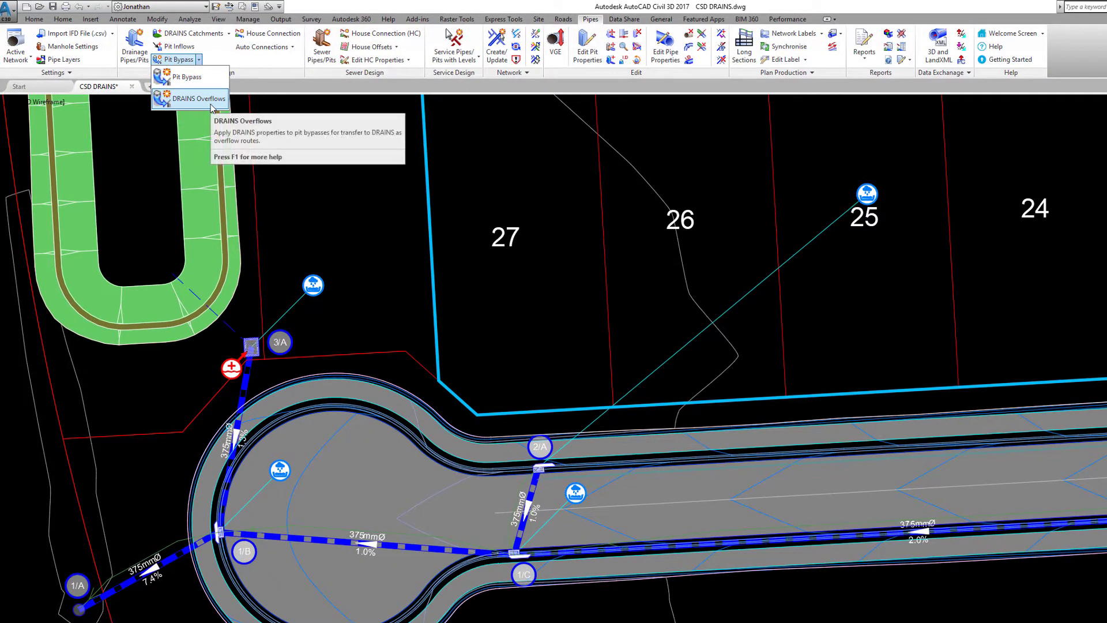
{"action": "left_click", "coordinate": [211, 106]}
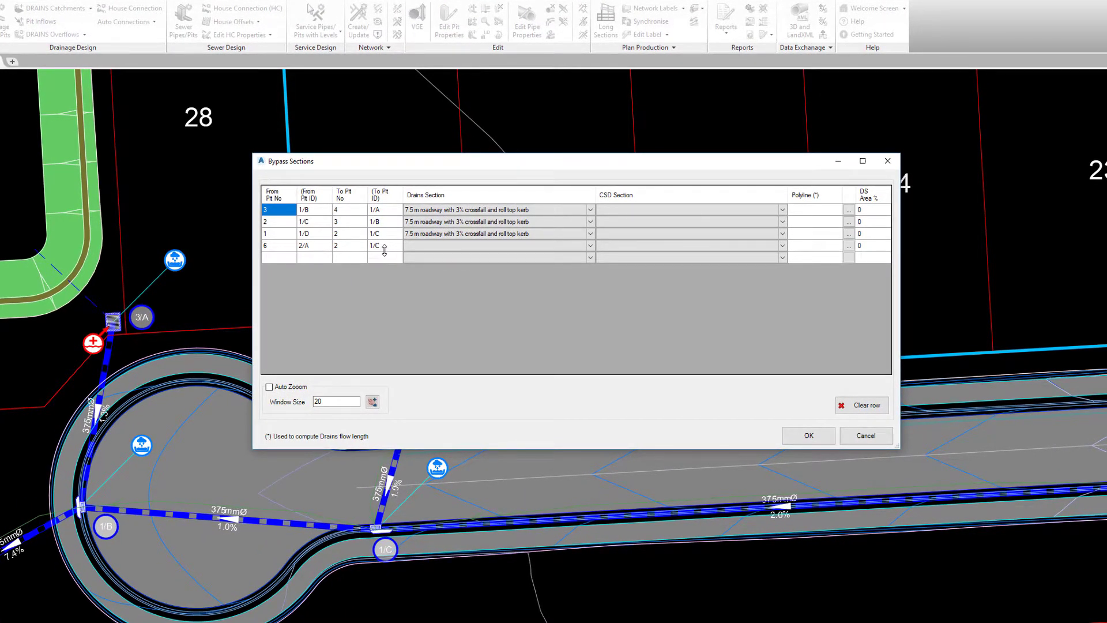
{"action": "left_click", "coordinate": [591, 248]}
{"action": "left_click", "coordinate": [590, 248]}
{"action": "left_click", "coordinate": [563, 279]}
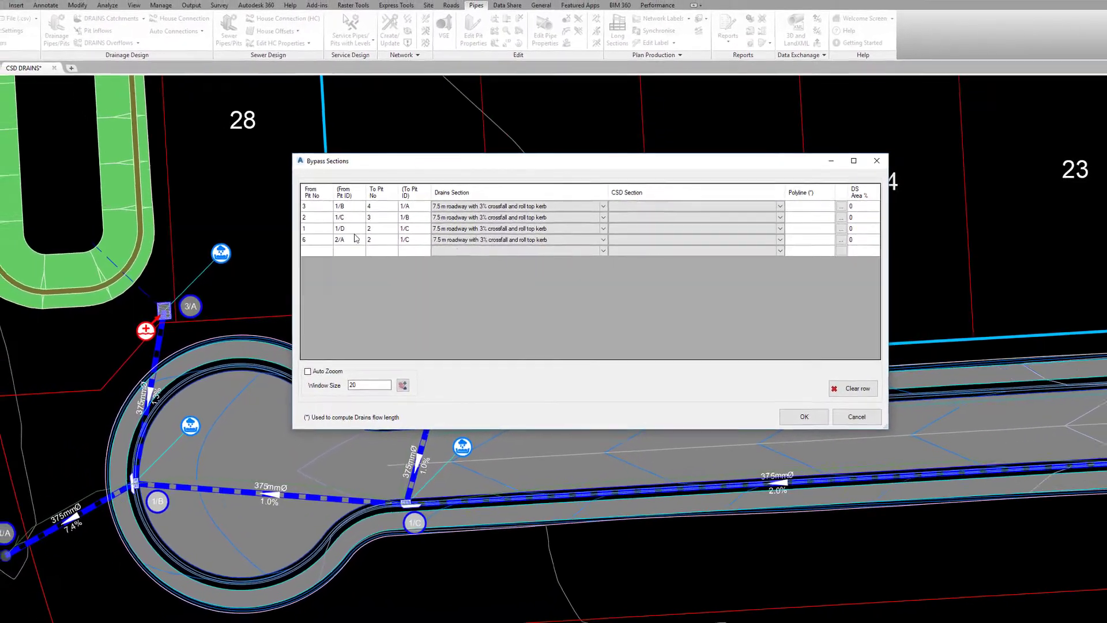
Check the bypass routes from pits 3, 2, 1/D, 1/B and 2/A, then save the bypasses
{"action": "left_click_drag", "start_coordinate": [403, 161], "coordinate": [39, 26]}
{"action": "left_click", "coordinate": [47, 216]}
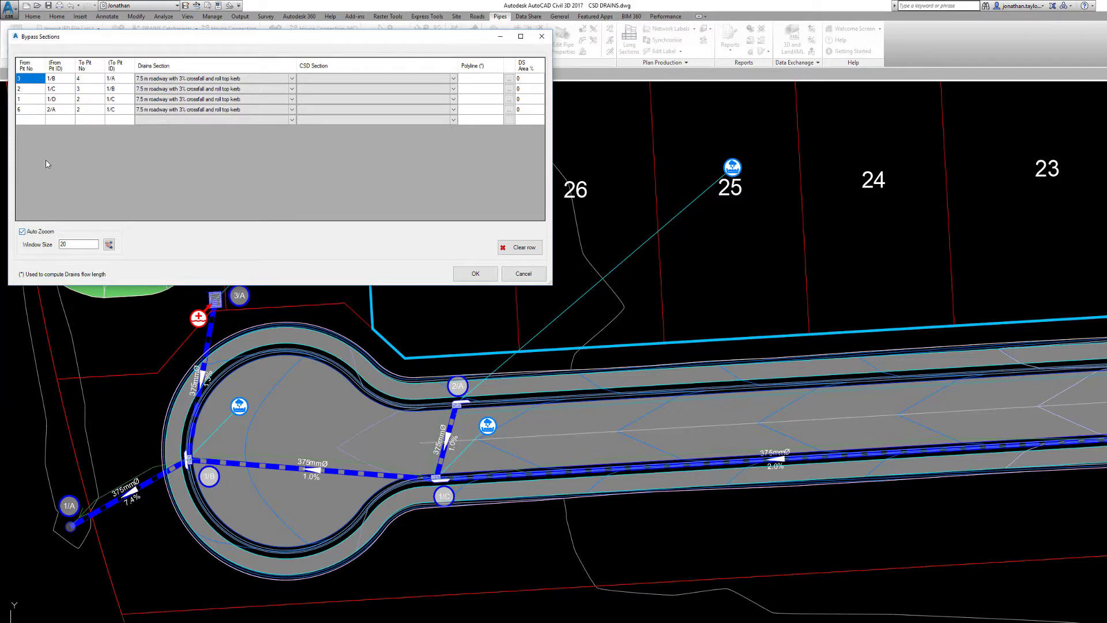
{"action": "left_click", "coordinate": [30, 89]}
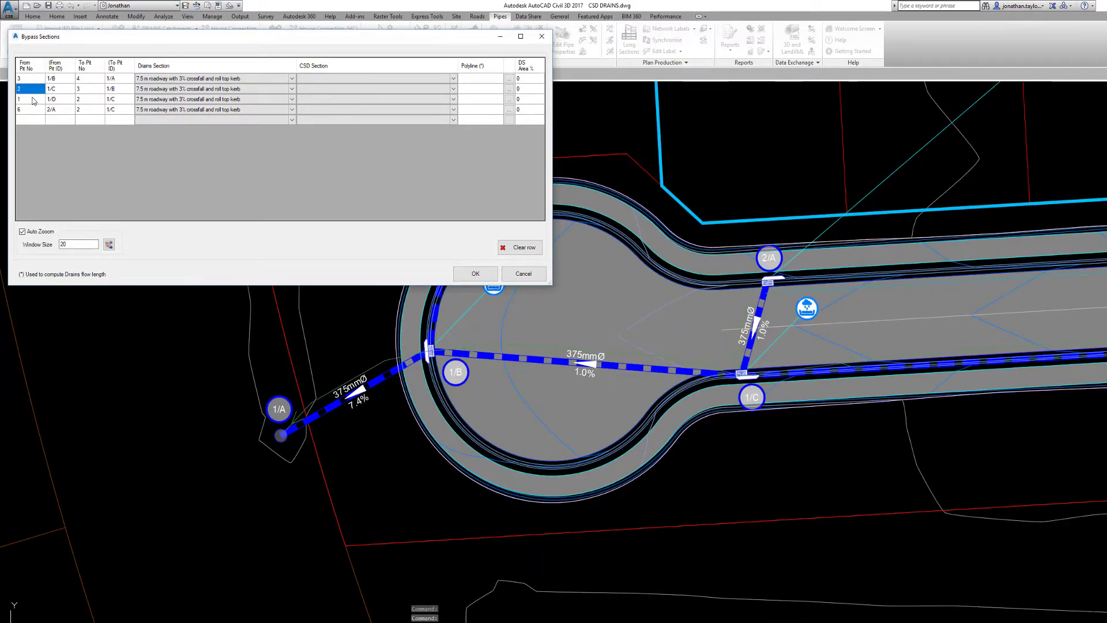
{"action": "left_click", "coordinate": [33, 99]}
{"action": "left_click", "coordinate": [29, 80]}
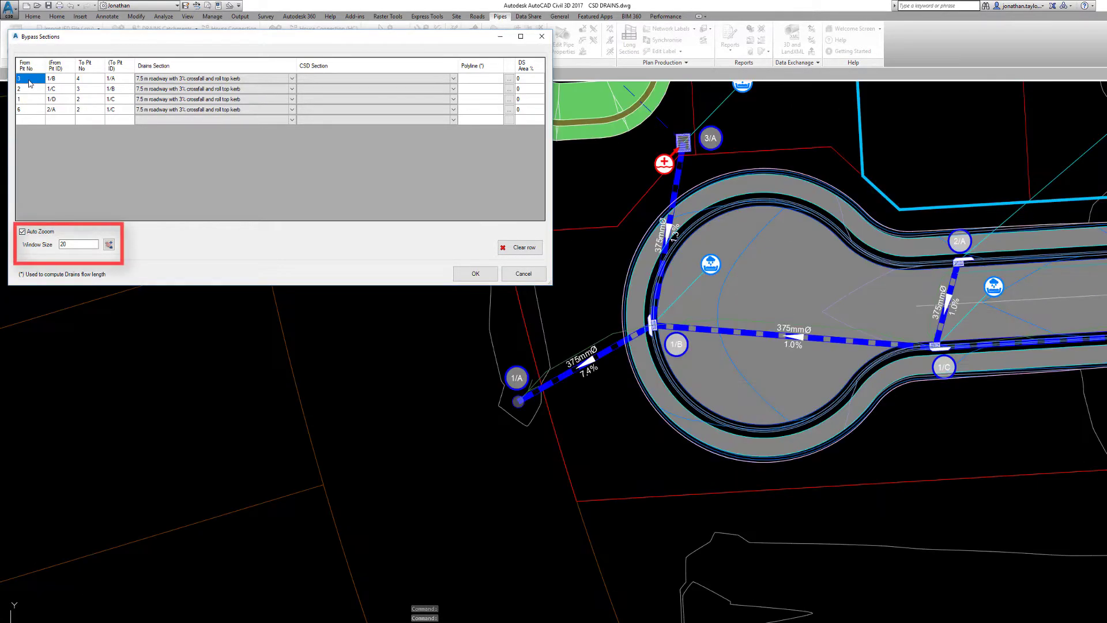
{"action": "left_click", "coordinate": [27, 111]}
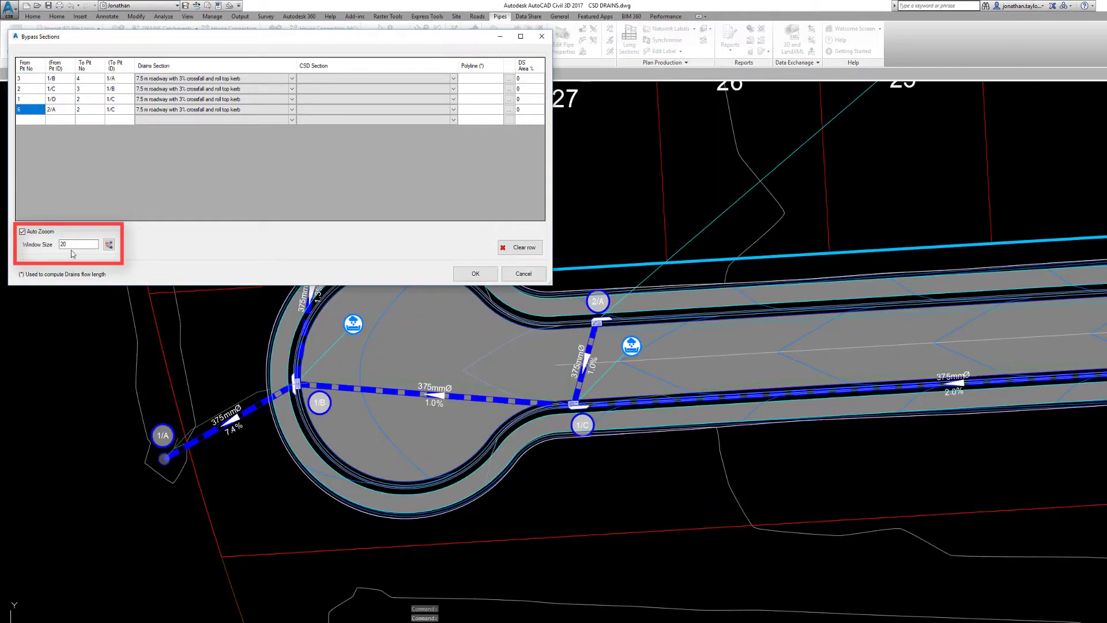
{"action": "left_click", "coordinate": [22, 233]}
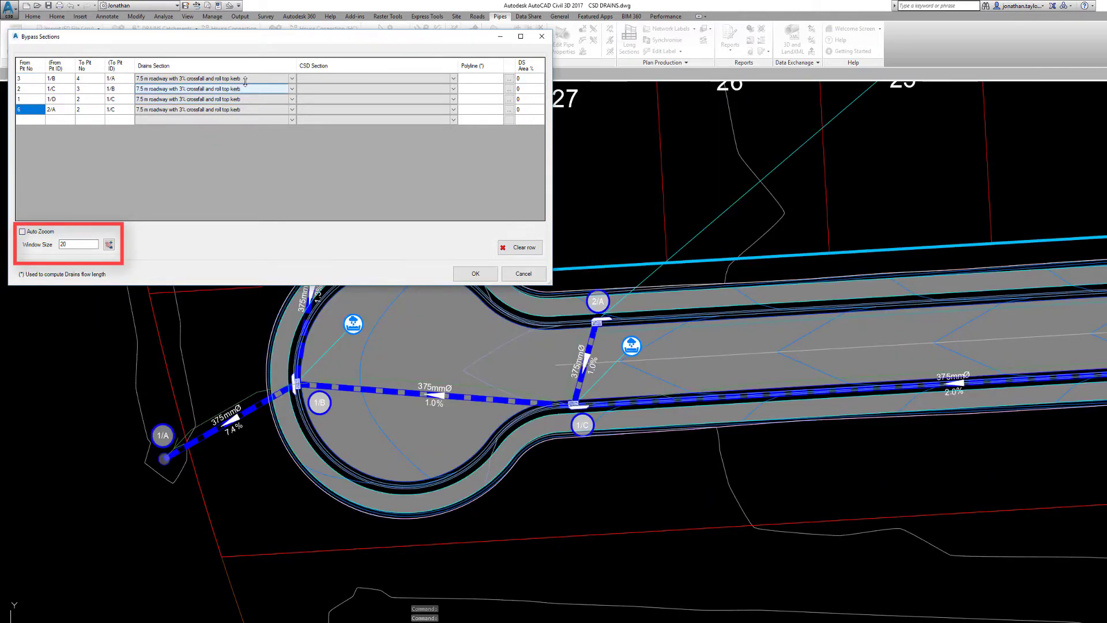
{"action": "left_click_drag", "start_coordinate": [274, 38], "coordinate": [694, 186]}
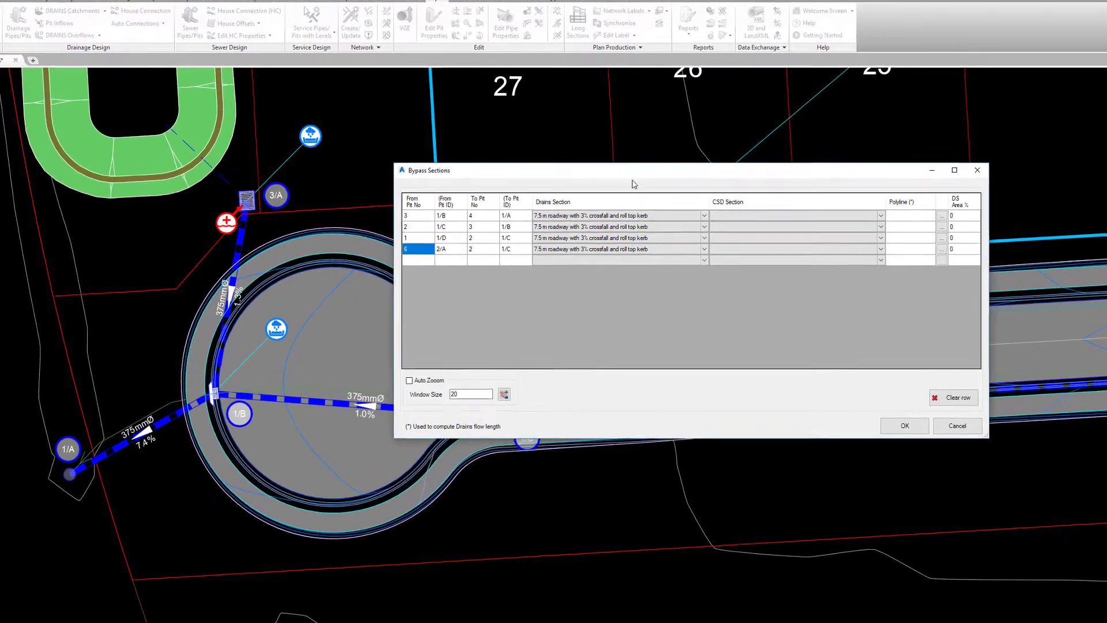
{"action": "left_click", "coordinate": [688, 252]}
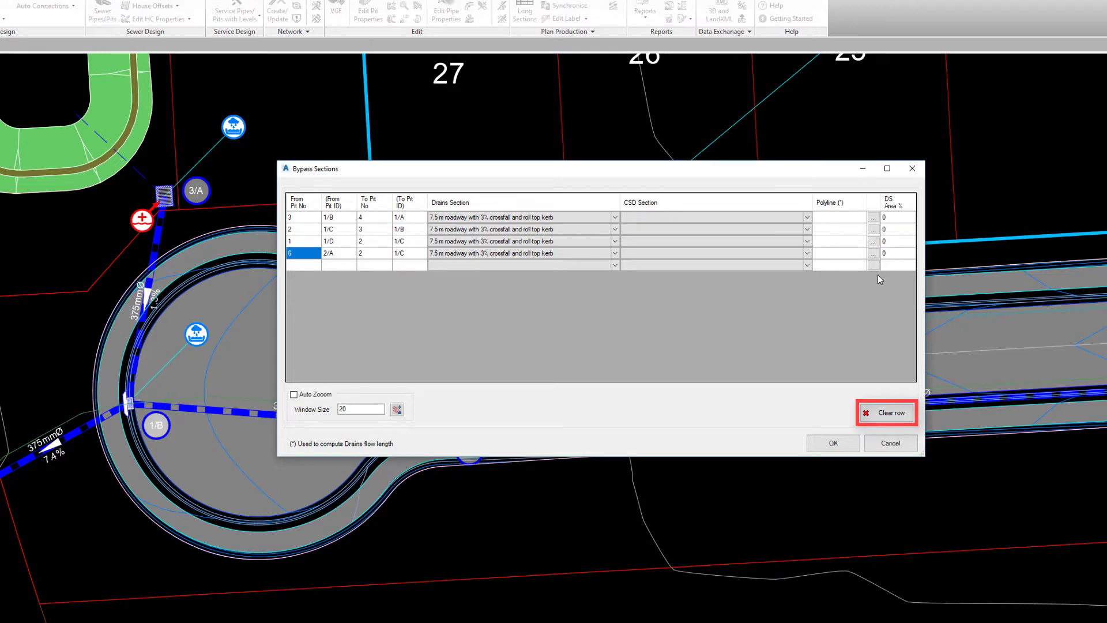
{"action": "left_click", "coordinate": [833, 443]}
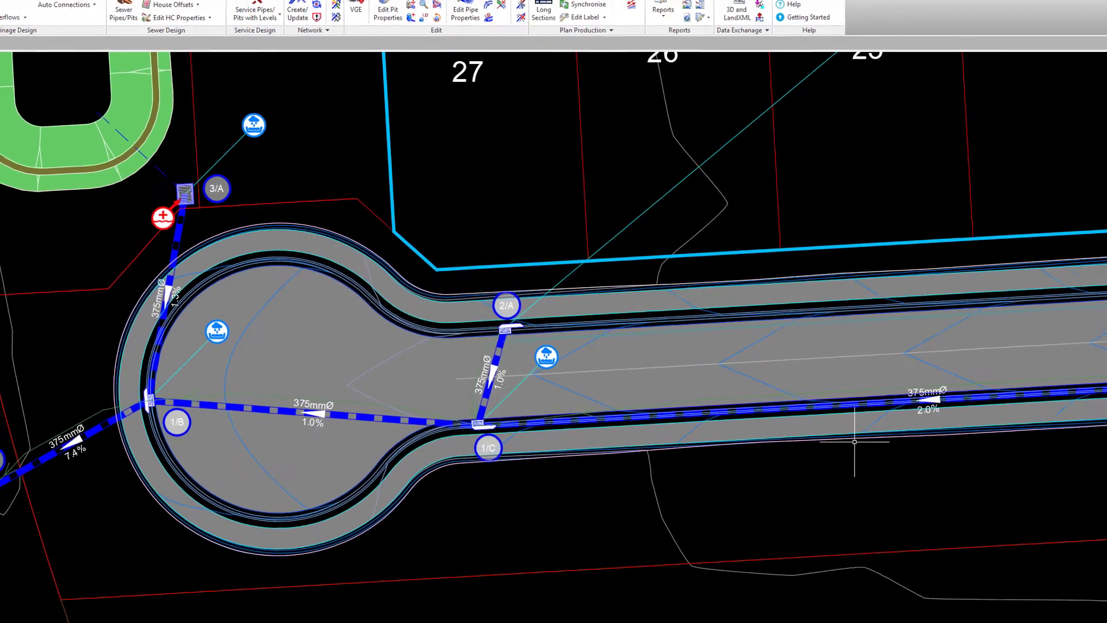
Zoom and pan the drawing to frame the pipe network
{"action": "scroll", "coordinate": [855, 442], "scroll_direction": "down", "scroll_amount": 5}
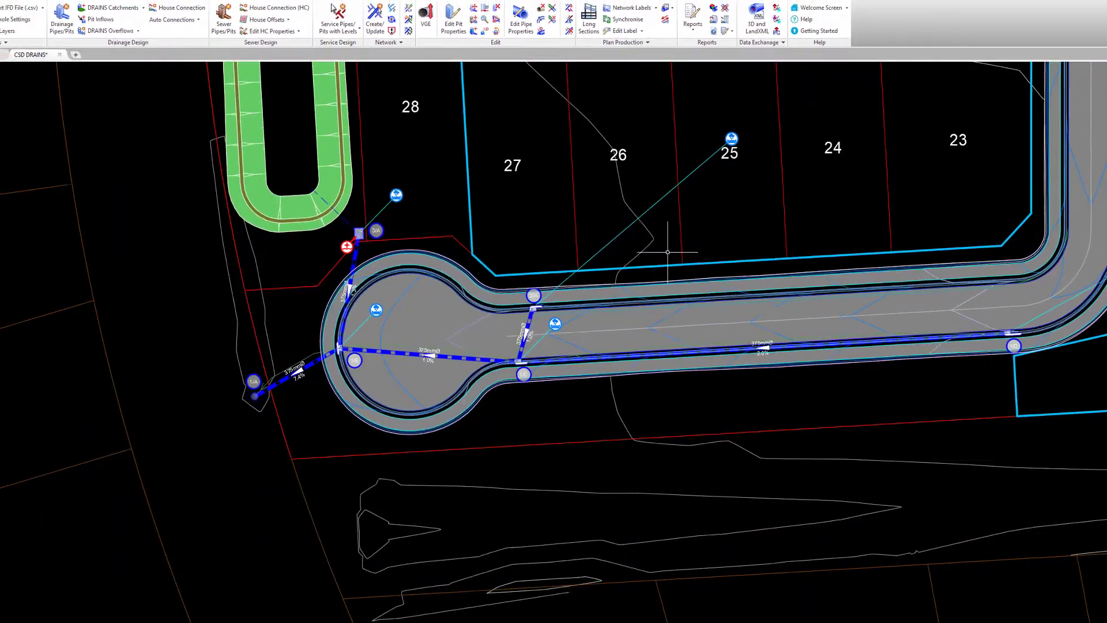
{"action": "scroll", "coordinate": [667, 252], "scroll_direction": "up", "scroll_amount": 2}
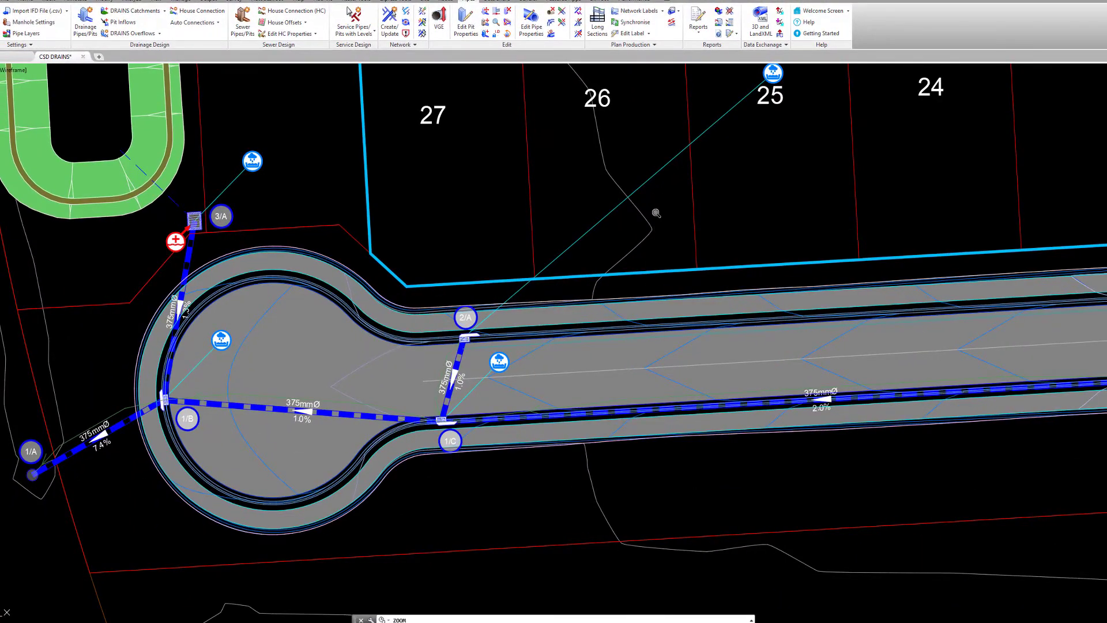
{"action": "scroll", "coordinate": [639, 250], "scroll_direction": "down", "scroll_amount": 1}
{"action": "middle_click_drag", "start_coordinate": [681, 225], "coordinate": [615, 248]}
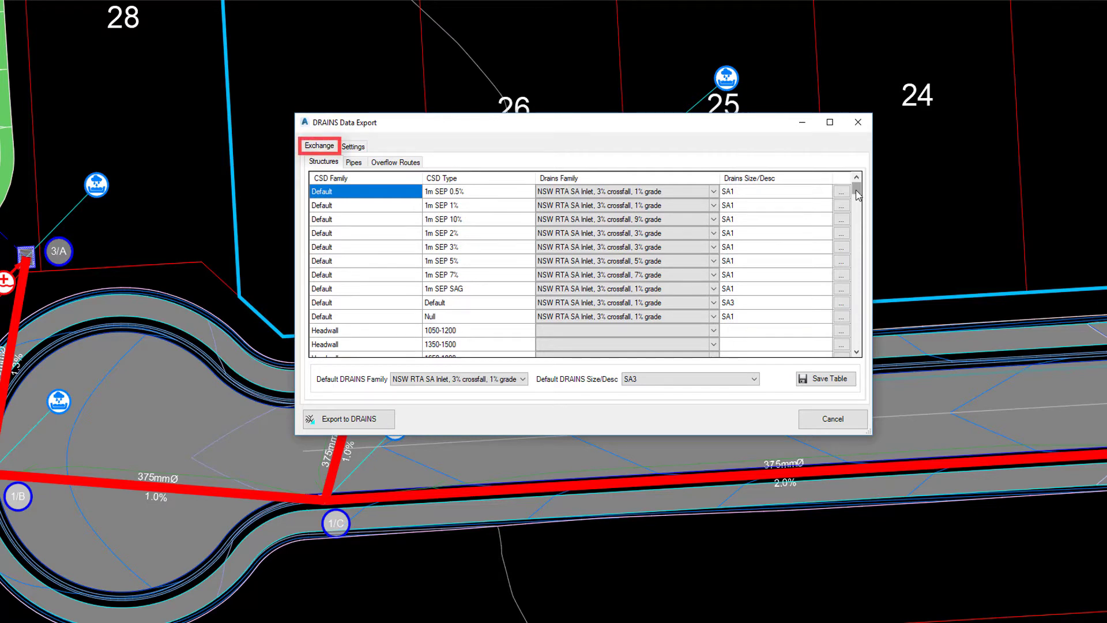
Review the first structure's Drains family and its SA1, SA2 and SA3 size options
{"action": "mouse_move", "coordinate": [857, 194]}
{"action": "left_mouse_down"}
{"action": "mouse_move", "coordinate": [857, 213]}
{"action": "mouse_move", "coordinate": [857, 186]}
{"action": "left_mouse_up"}
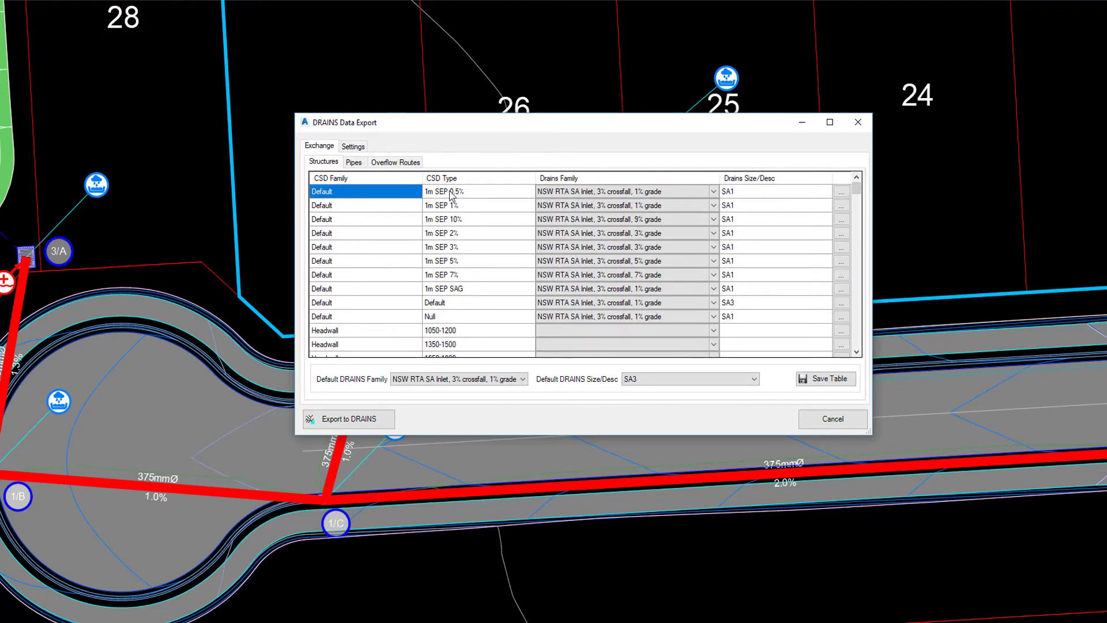
{"action": "left_click", "coordinate": [713, 193]}
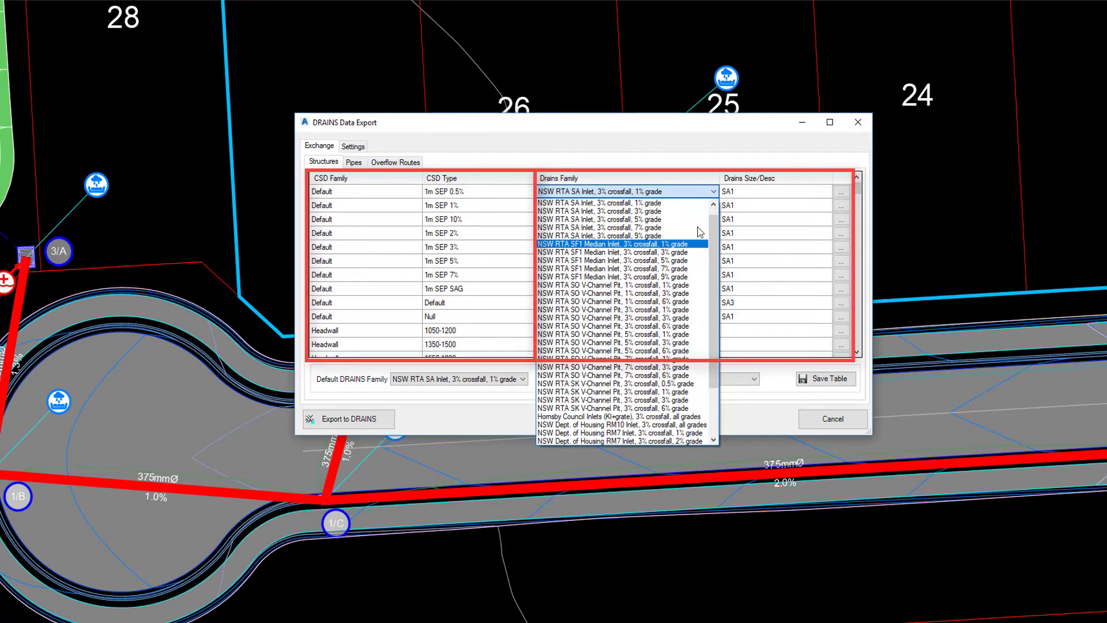
{"action": "left_click", "coordinate": [684, 164]}
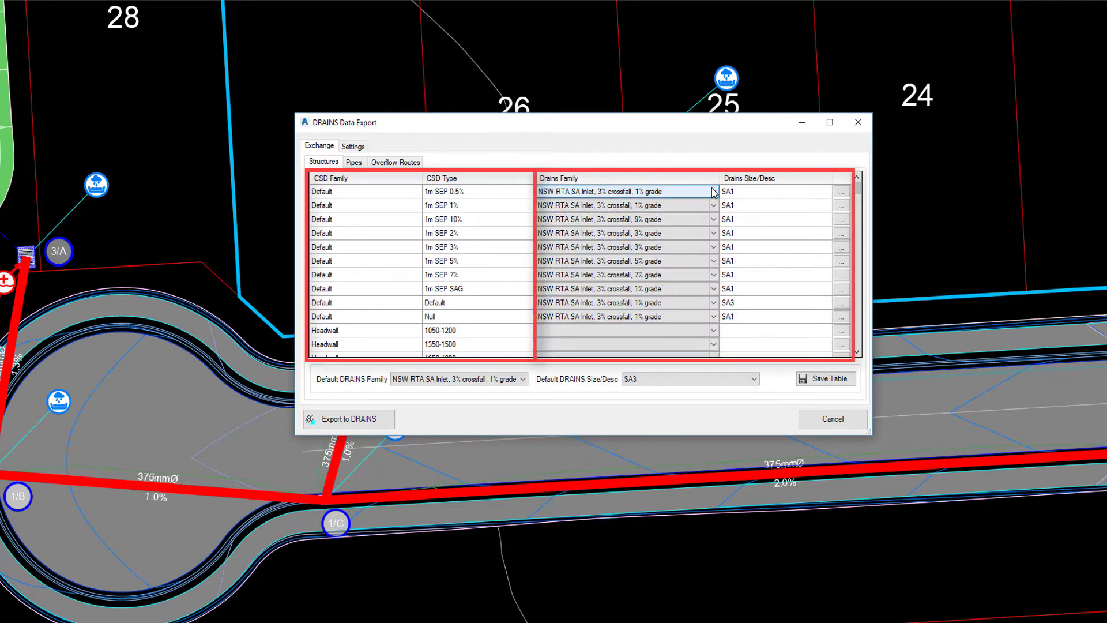
{"action": "left_click", "coordinate": [841, 192]}
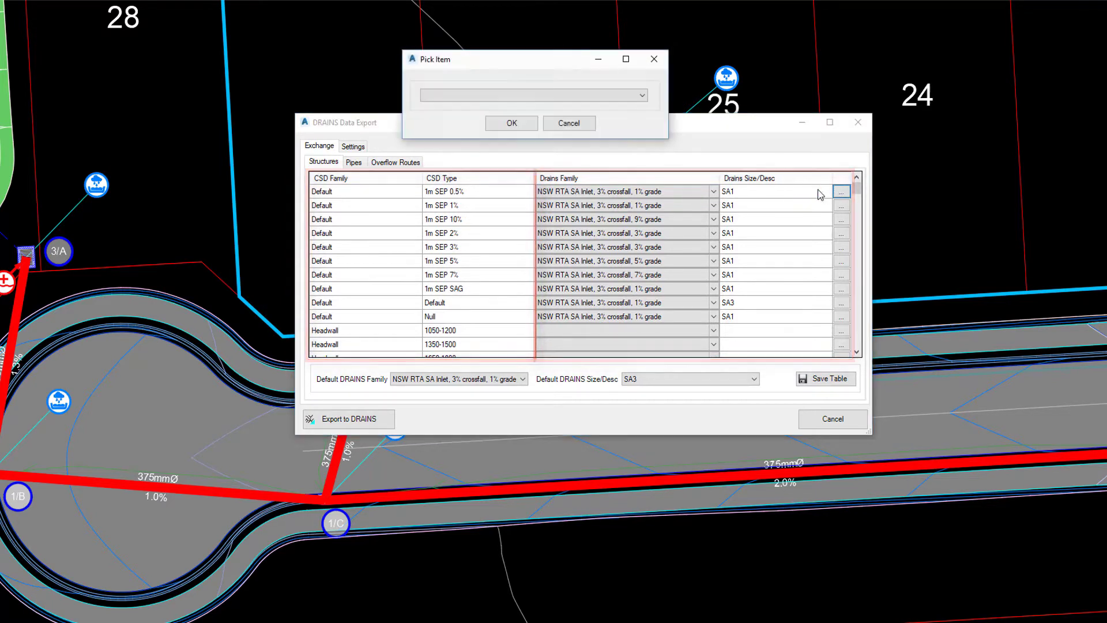
{"action": "left_click", "coordinate": [639, 97]}
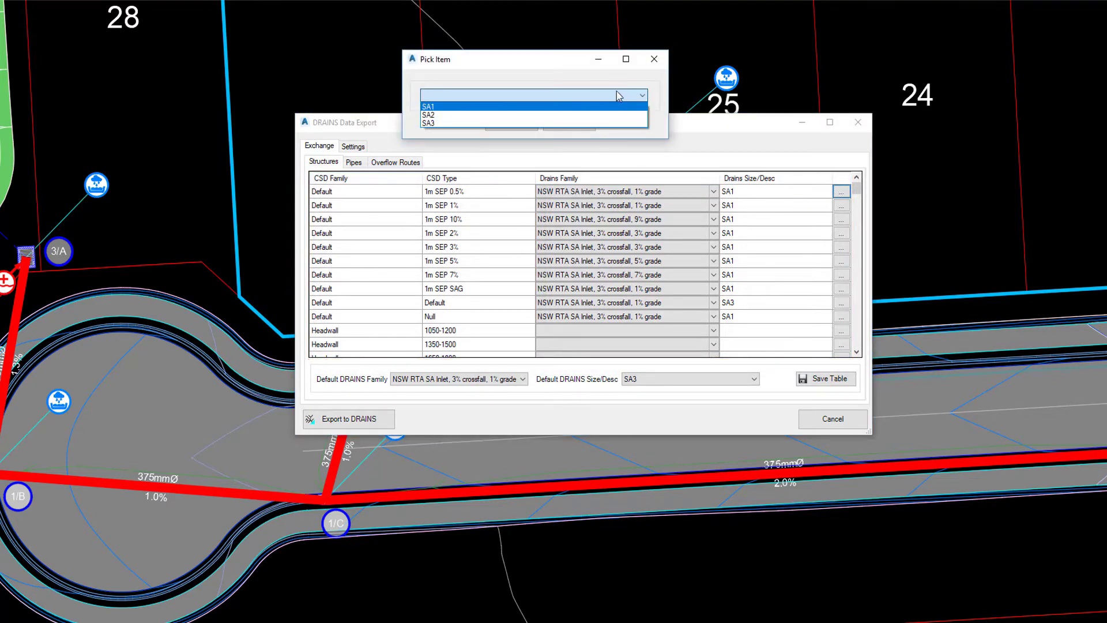
{"action": "left_click", "coordinate": [619, 84]}
{"action": "left_click", "coordinate": [588, 128]}
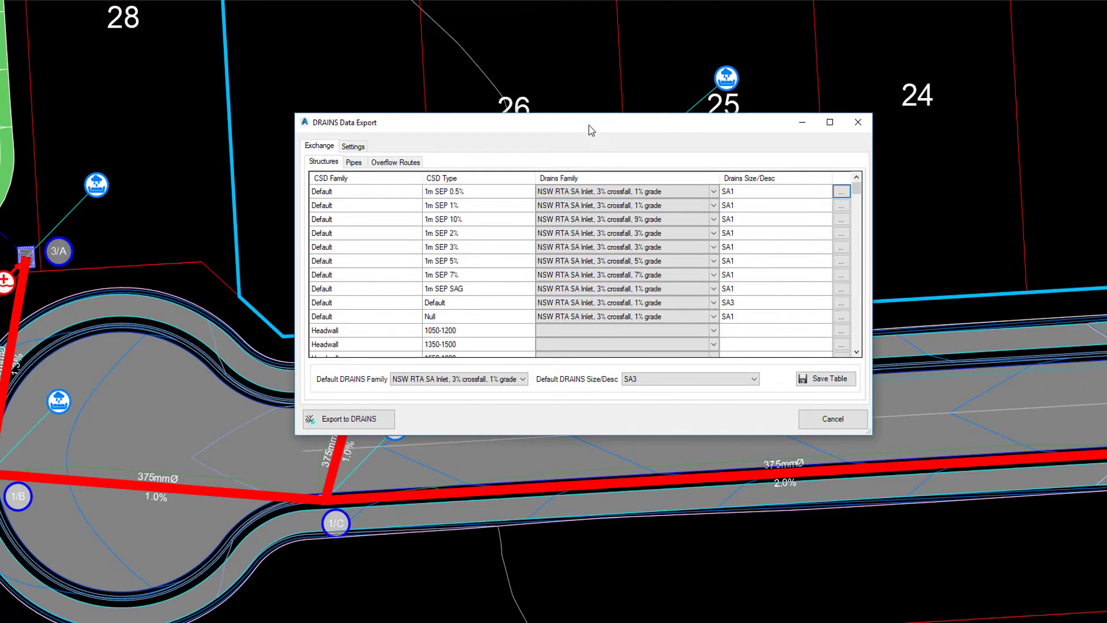
{"action": "left_click_drag", "start_coordinate": [588, 129], "coordinate": [591, 135]}
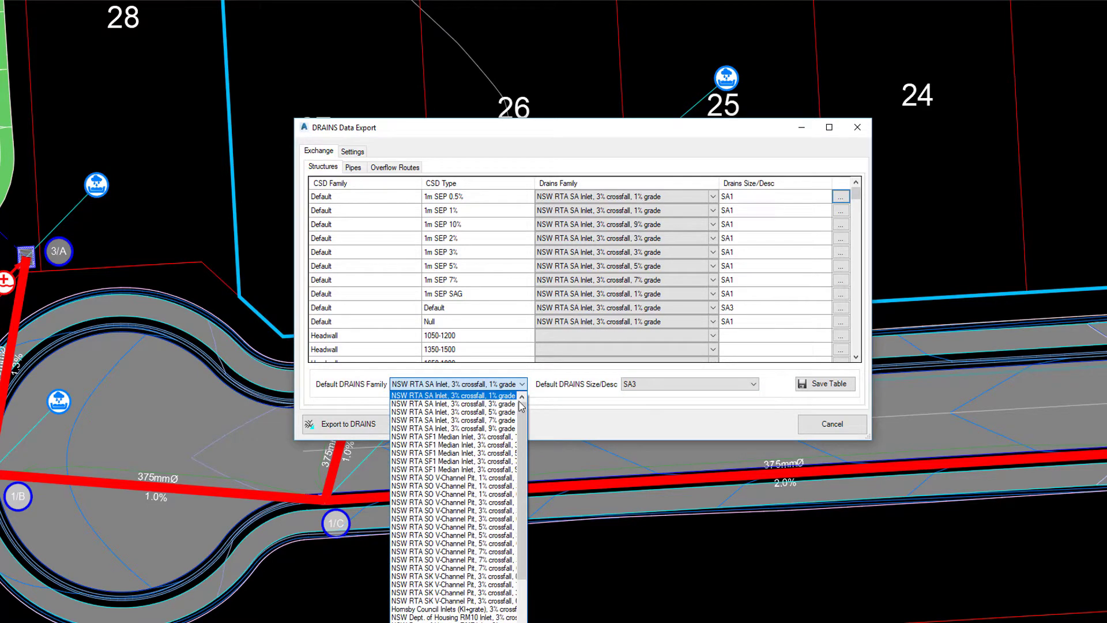
Keep default size SA3, save the structure mapping table, and view the pipe mappings
{"action": "mouse_move", "coordinate": [523, 427]}
{"action": "left_mouse_down"}
{"action": "mouse_move", "coordinate": [524, 462]}
{"action": "mouse_move", "coordinate": [526, 411]}
{"action": "left_mouse_up"}
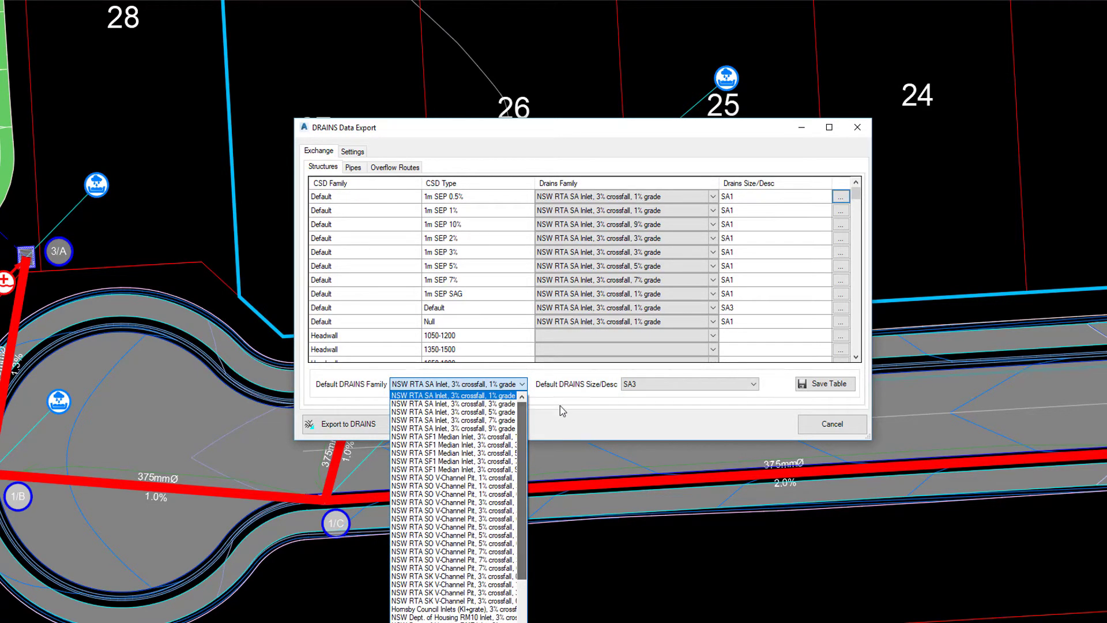
{"action": "left_click", "coordinate": [560, 406]}
{"action": "left_click", "coordinate": [691, 384]}
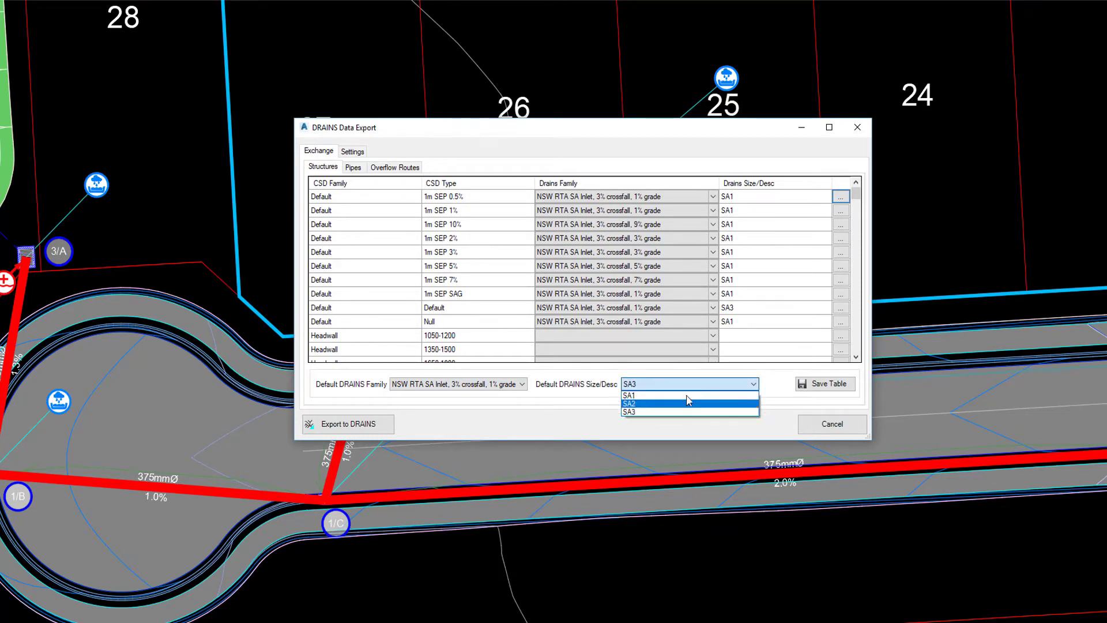
{"action": "left_click", "coordinate": [713, 425]}
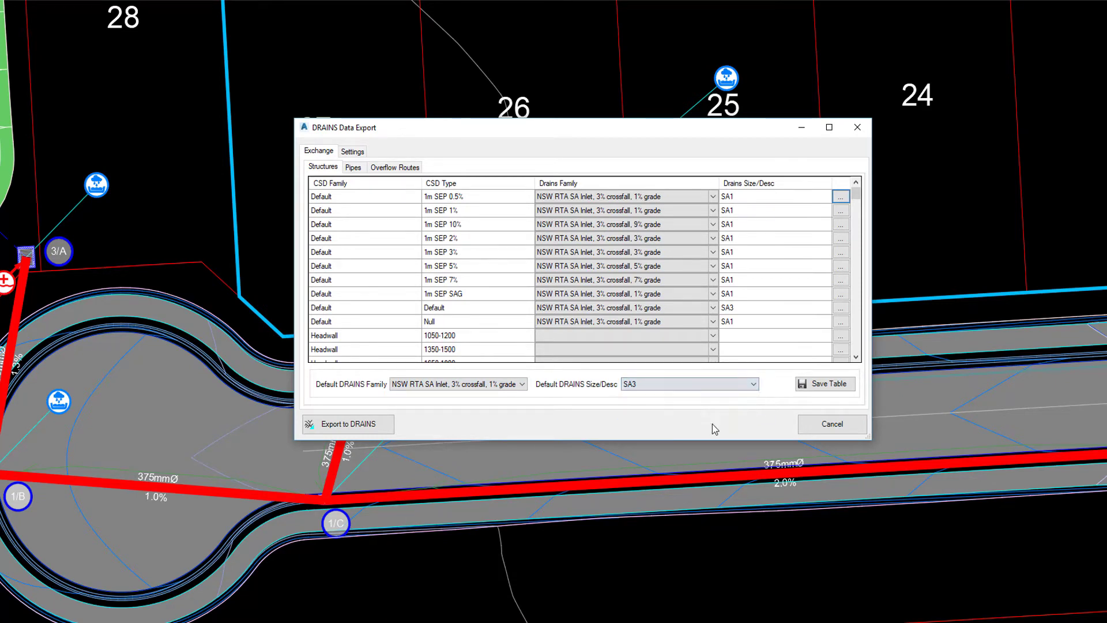
{"action": "left_click", "coordinate": [822, 385]}
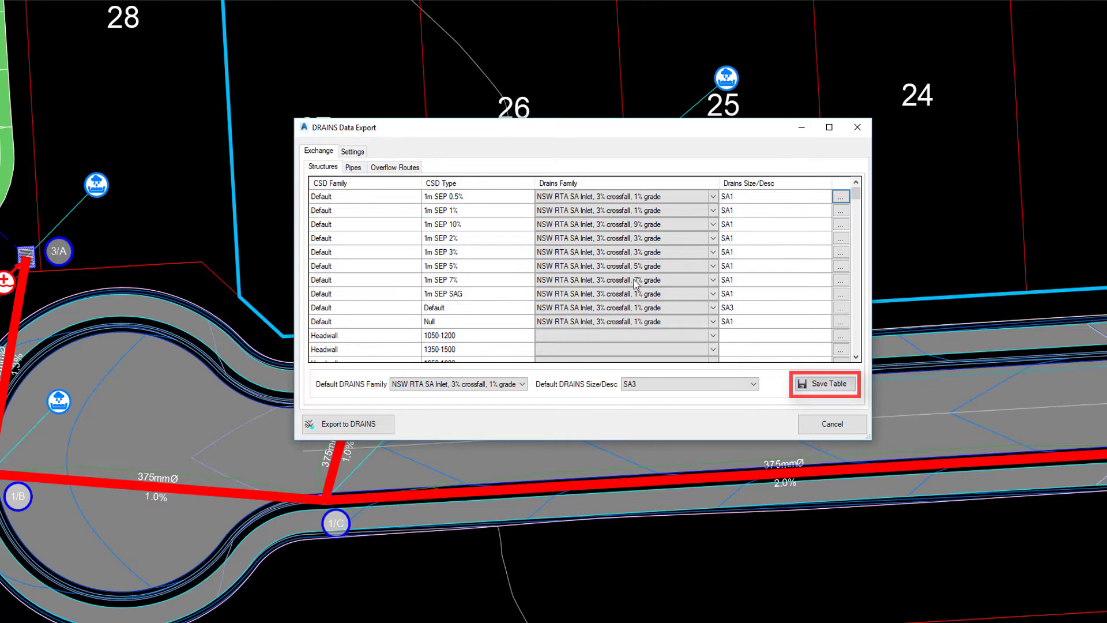
{"action": "left_click", "coordinate": [354, 168]}
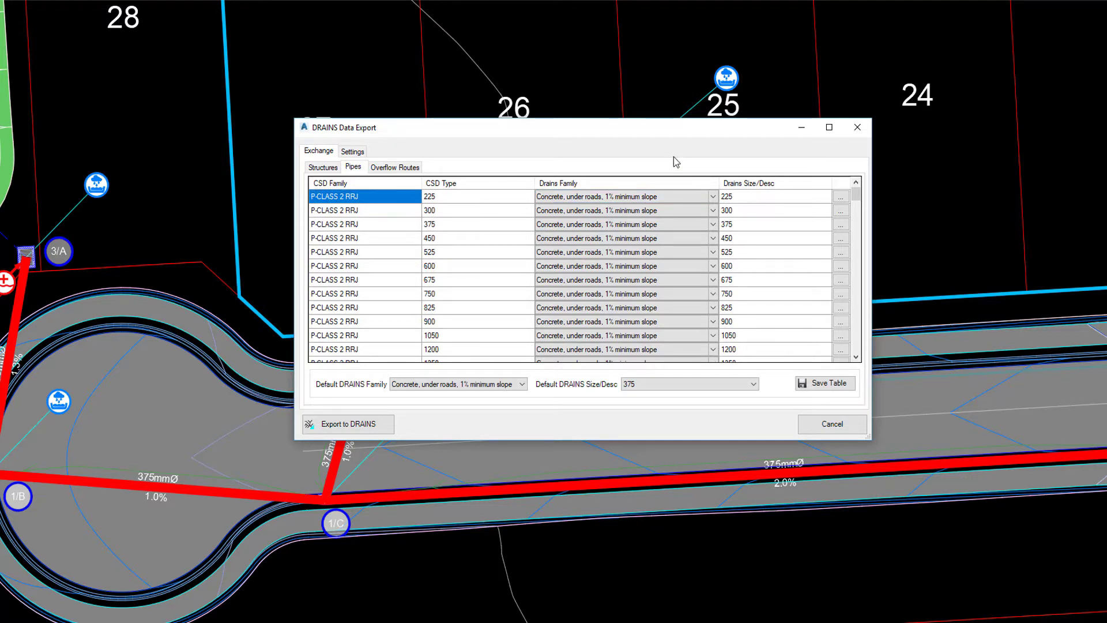
Review the overflow routes and their advanced bypass section settings, leaving them unchanged
{"action": "left_click", "coordinate": [406, 169]}
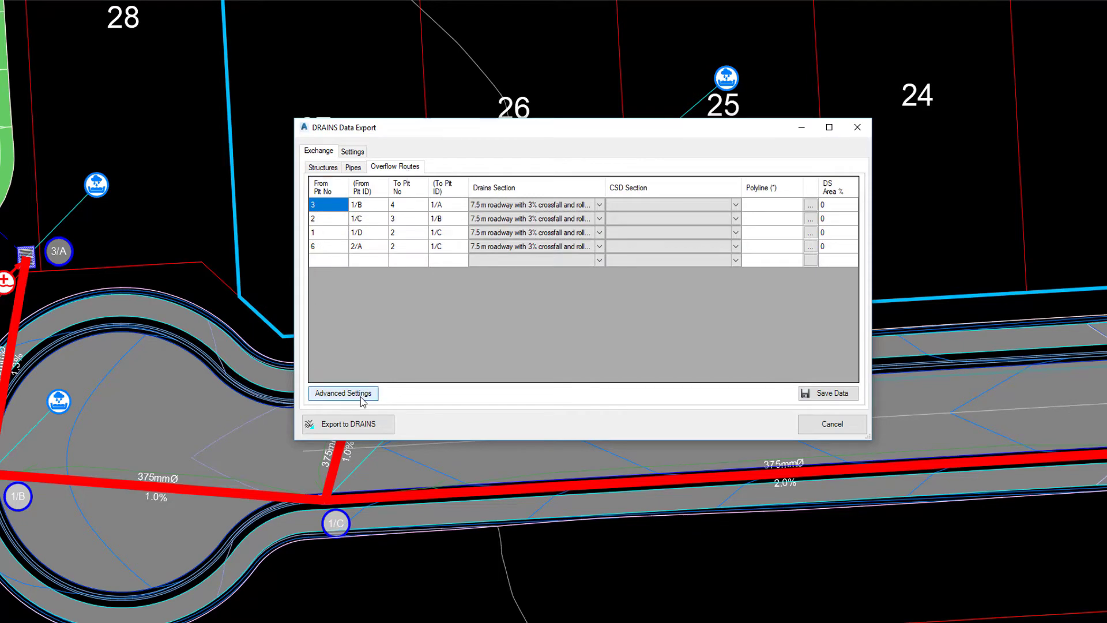
{"action": "left_click", "coordinate": [339, 393]}
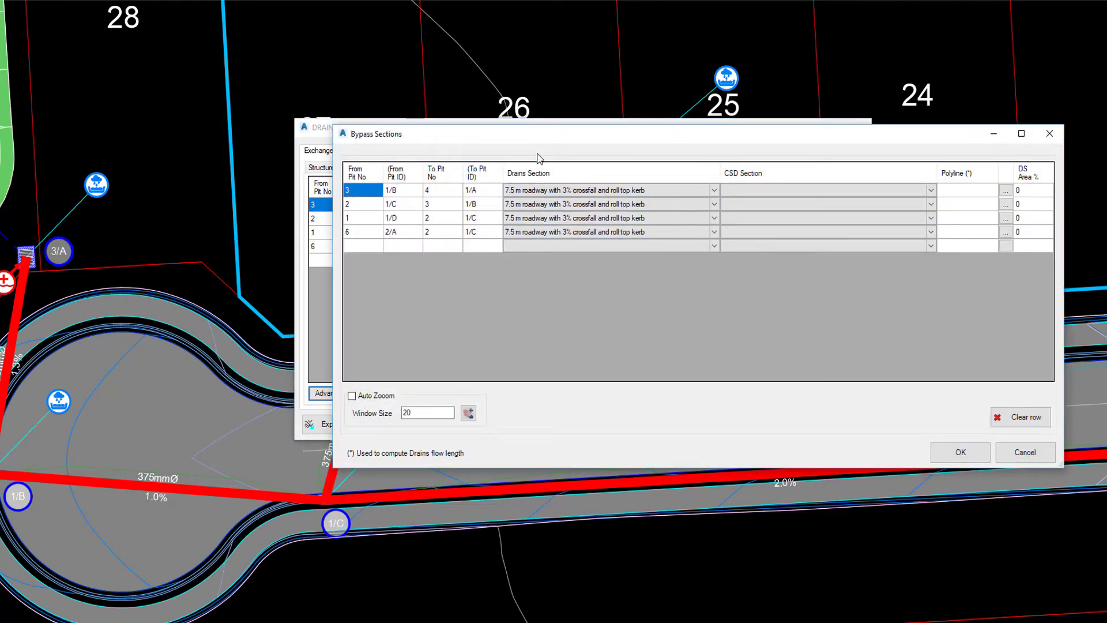
{"action": "left_click_drag", "start_coordinate": [543, 138], "coordinate": [478, 155]}
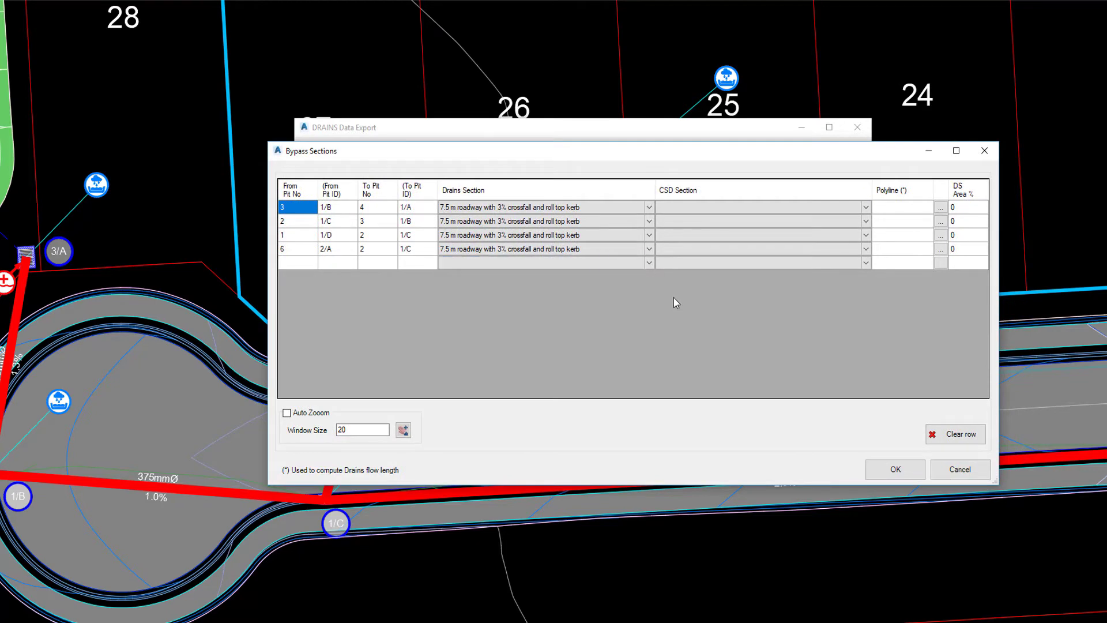
{"action": "left_click", "coordinate": [953, 470]}
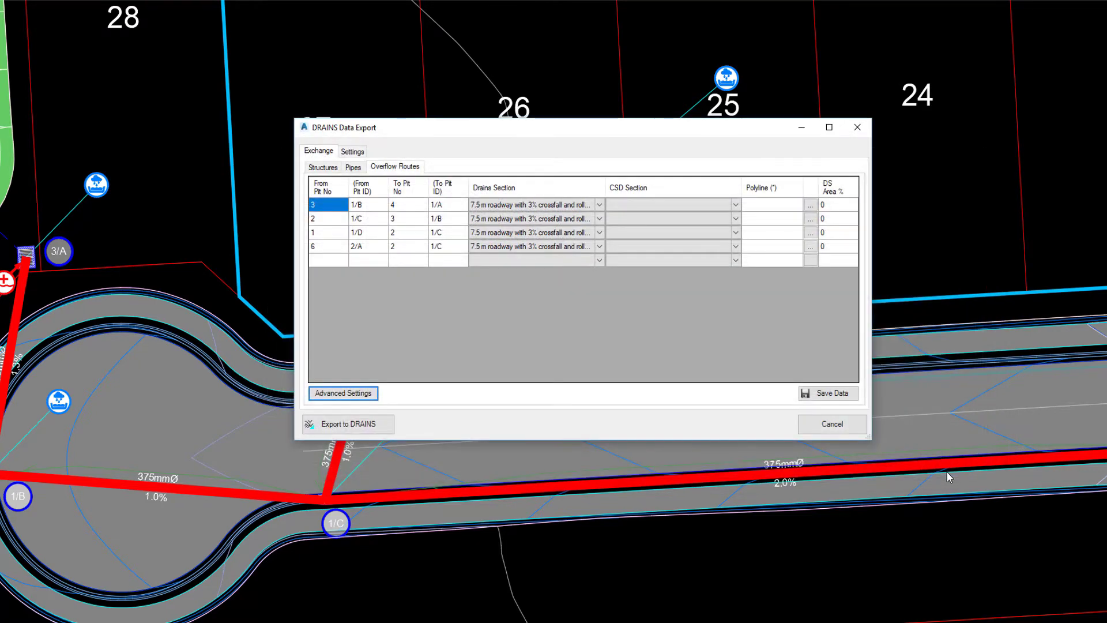
Keep the return period at 1 and export the network to Drainage Network.drains.xml
{"action": "left_click", "coordinate": [353, 151]}
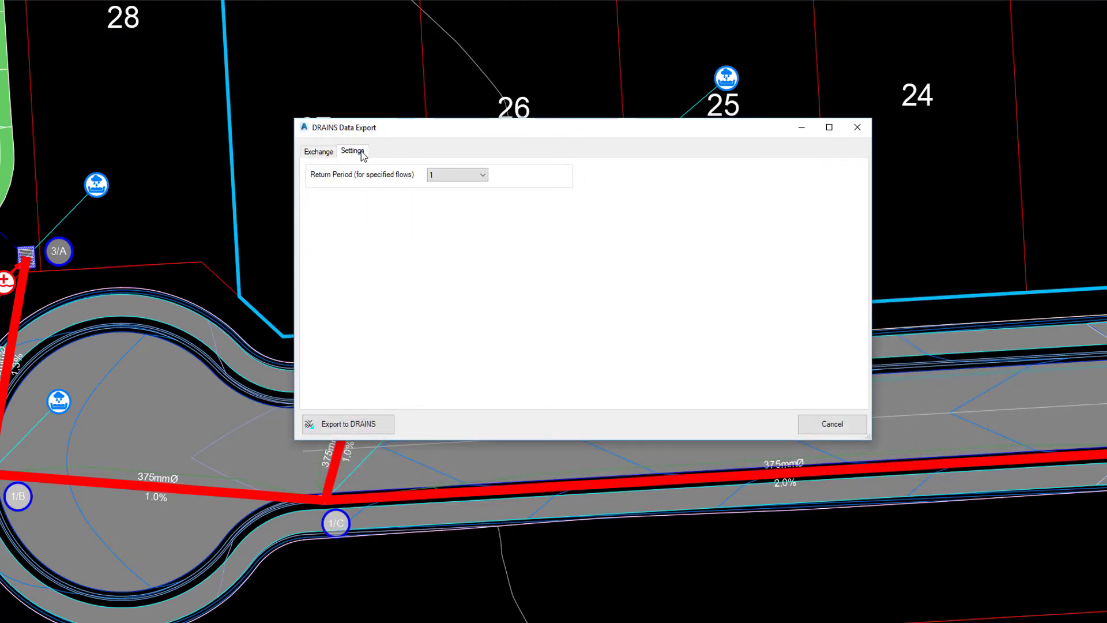
{"action": "left_click", "coordinate": [482, 176]}
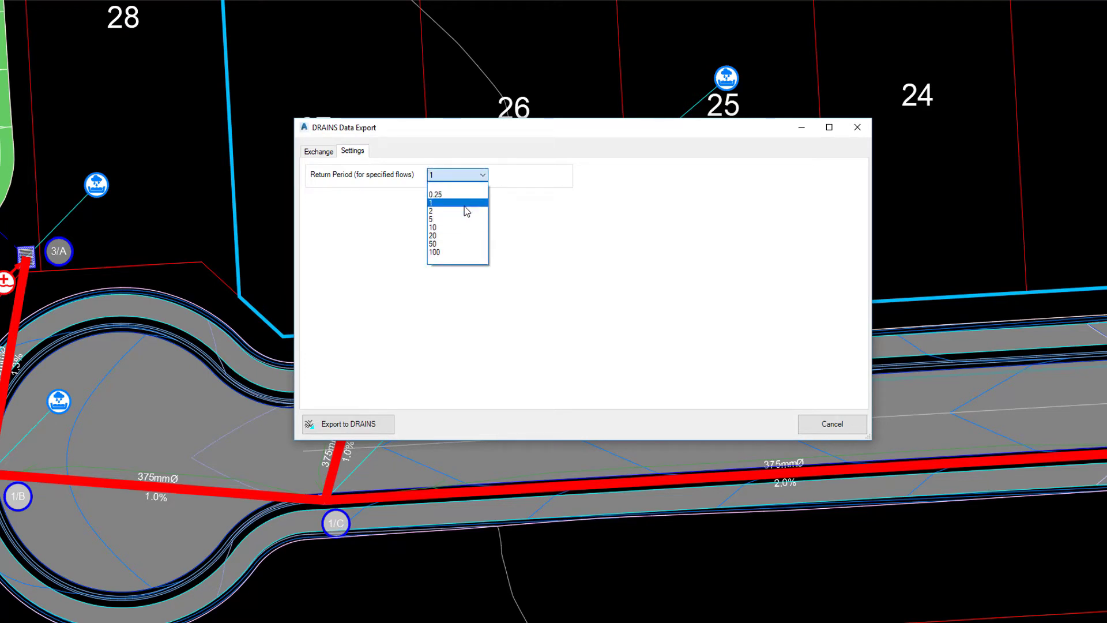
{"action": "left_click", "coordinate": [463, 205]}
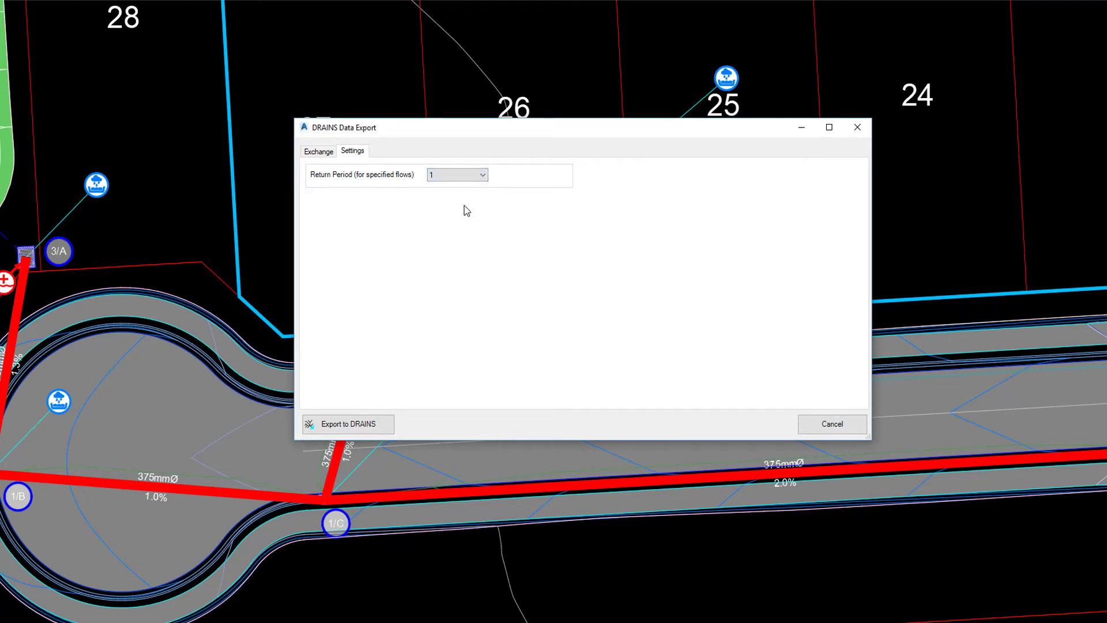
{"action": "left_click", "coordinate": [323, 153]}
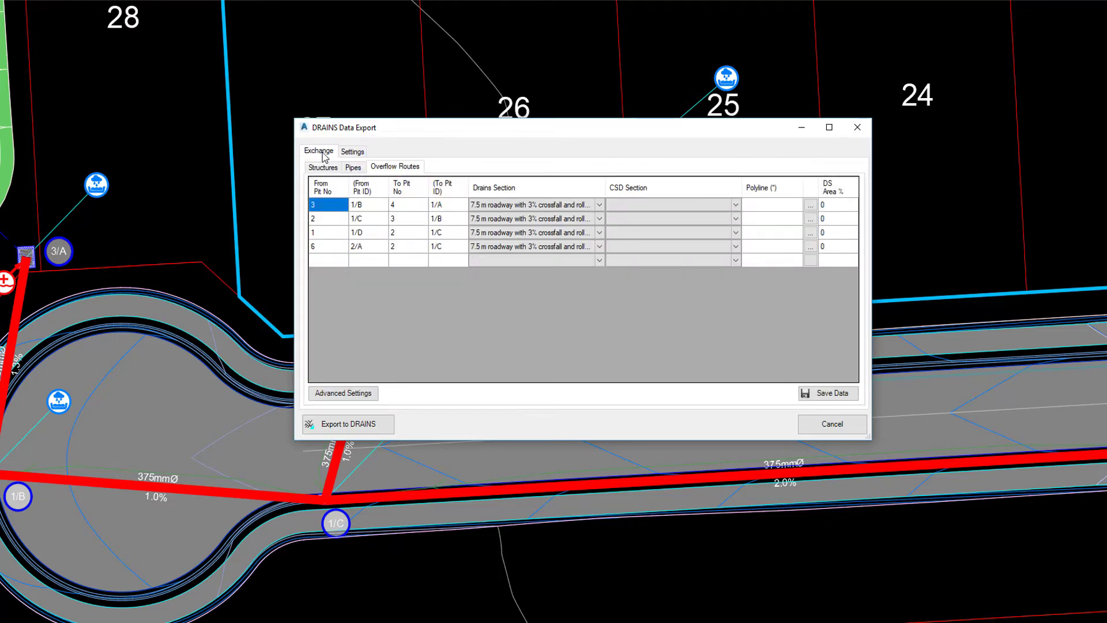
{"action": "left_click", "coordinate": [391, 430]}
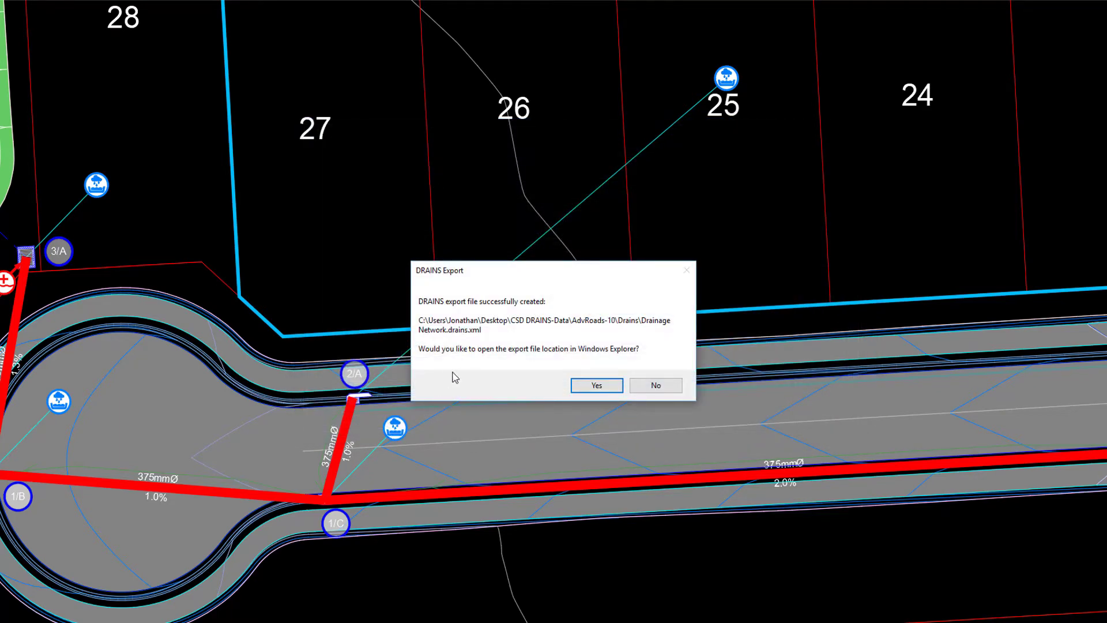
Open the Drains export folder and select Drainage Network.drains.xml
{"action": "left_click", "coordinate": [599, 386]}
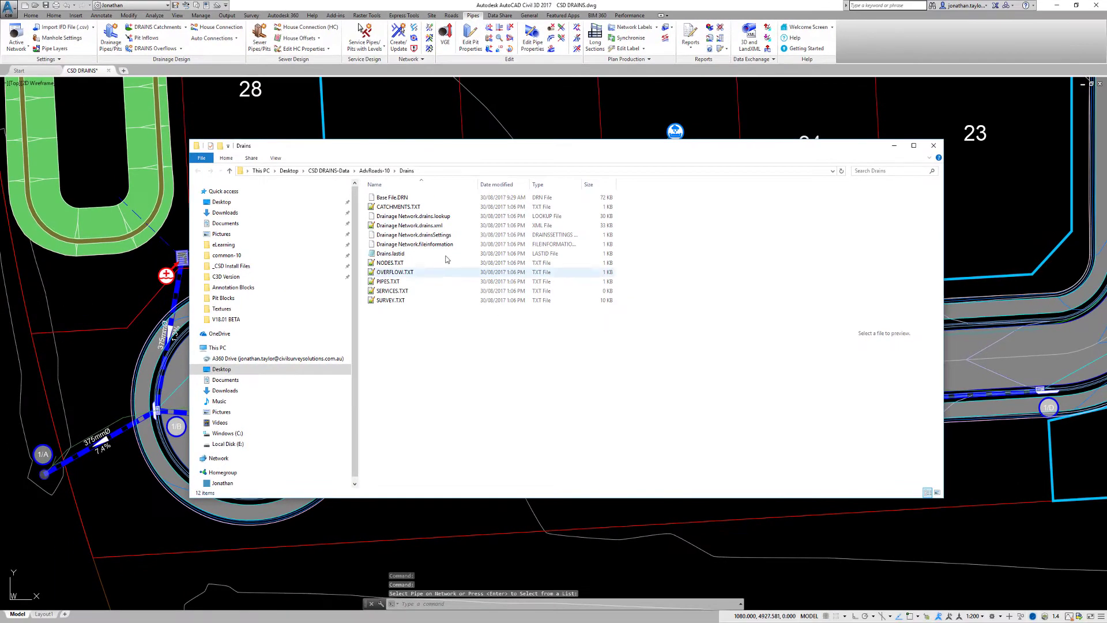
{"action": "left_click", "coordinate": [448, 225]}
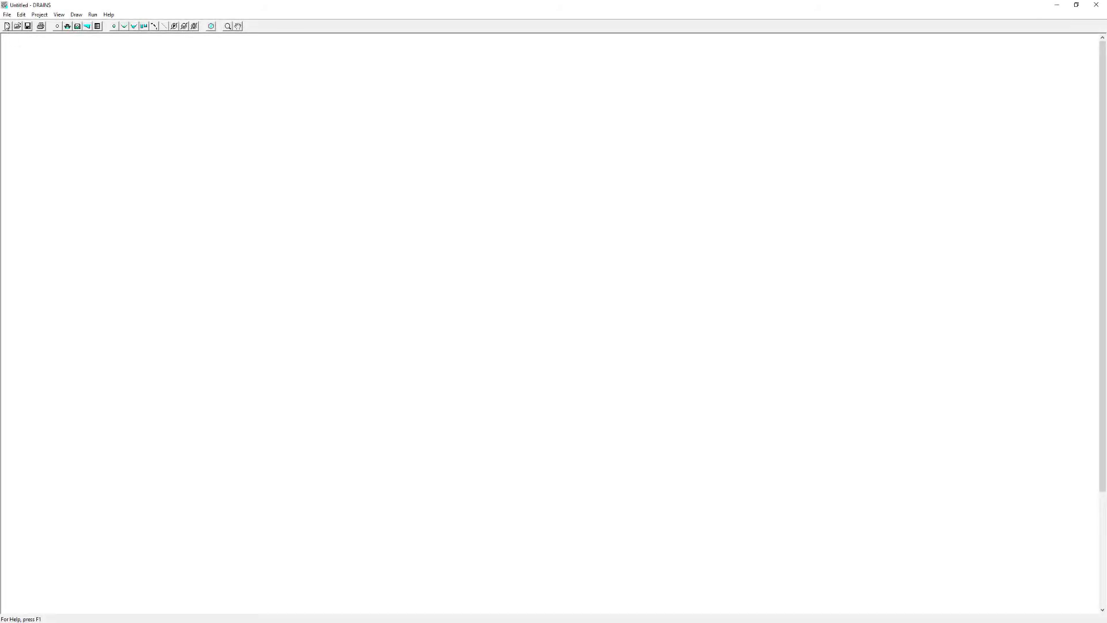
Open the DRAINS project Base File.DRN
{"action": "left_click", "coordinate": [7, 15]}
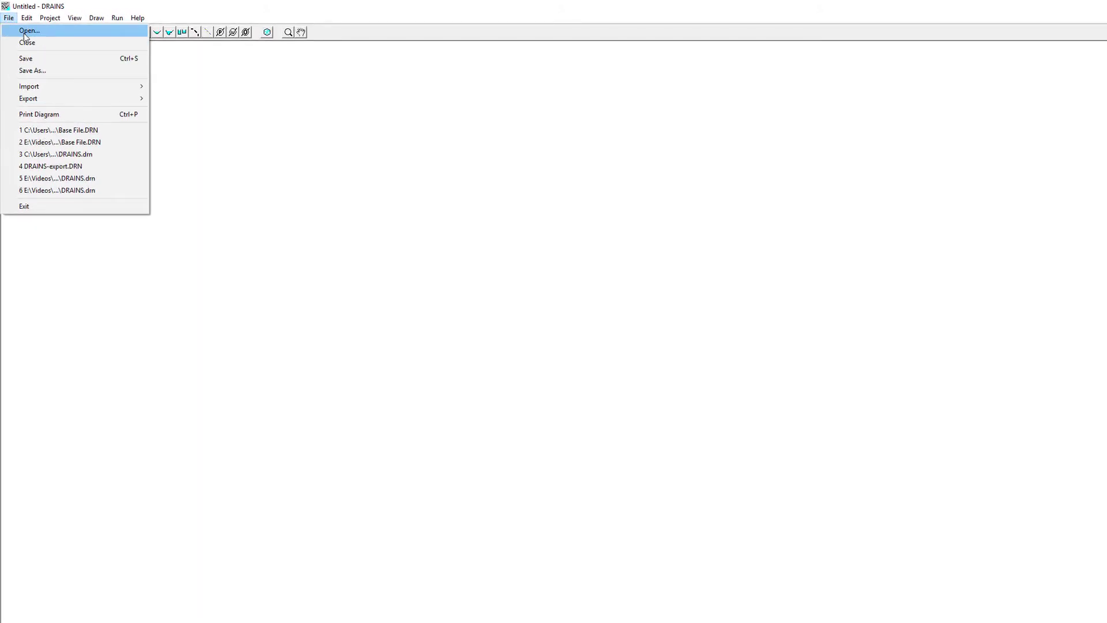
{"action": "left_click", "coordinate": [25, 35]}
{"action": "left_click", "coordinate": [582, 301]}
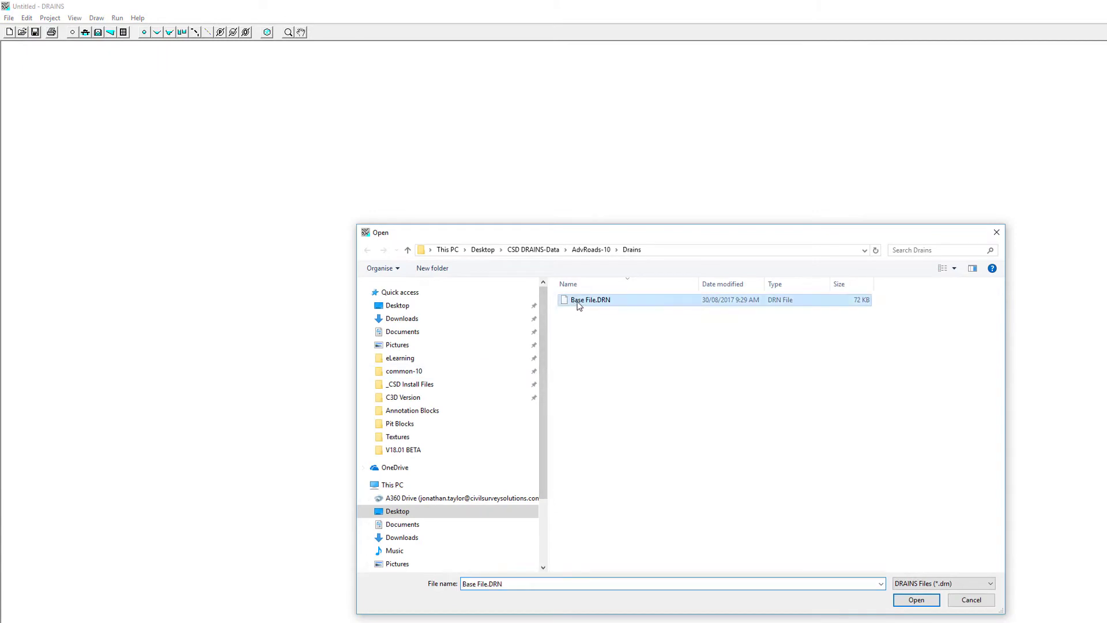
{"action": "left_click", "coordinate": [913, 600]}
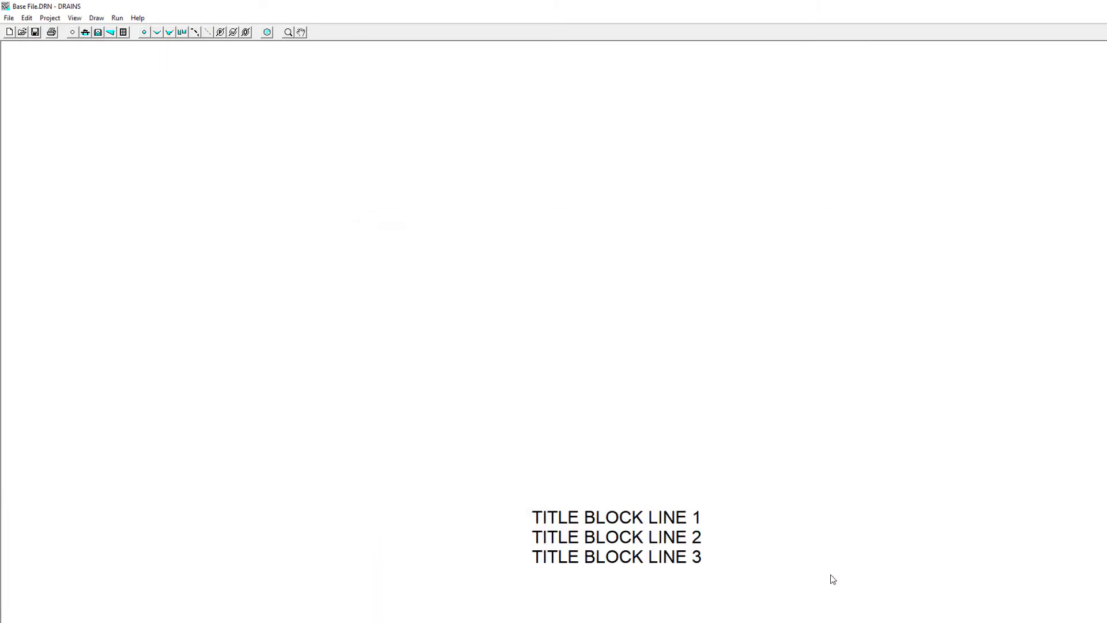
Make ARD the project's default model
{"action": "left_click", "coordinate": [52, 18]}
{"action": "left_click", "coordinate": [69, 30]}
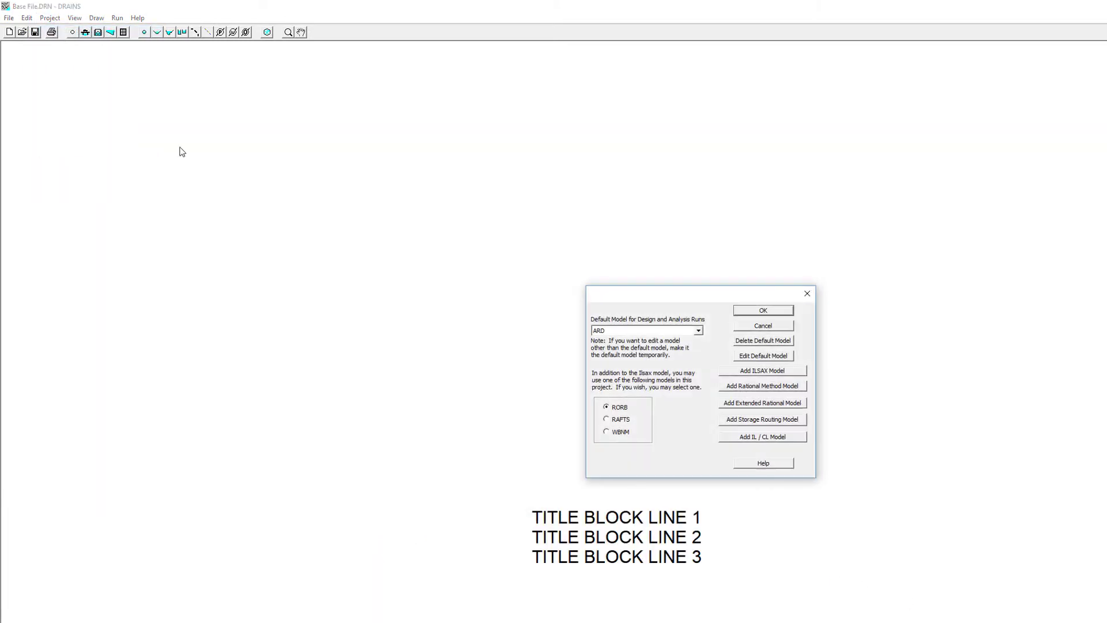
{"action": "left_click", "coordinate": [698, 330]}
{"action": "left_click", "coordinate": [663, 338]}
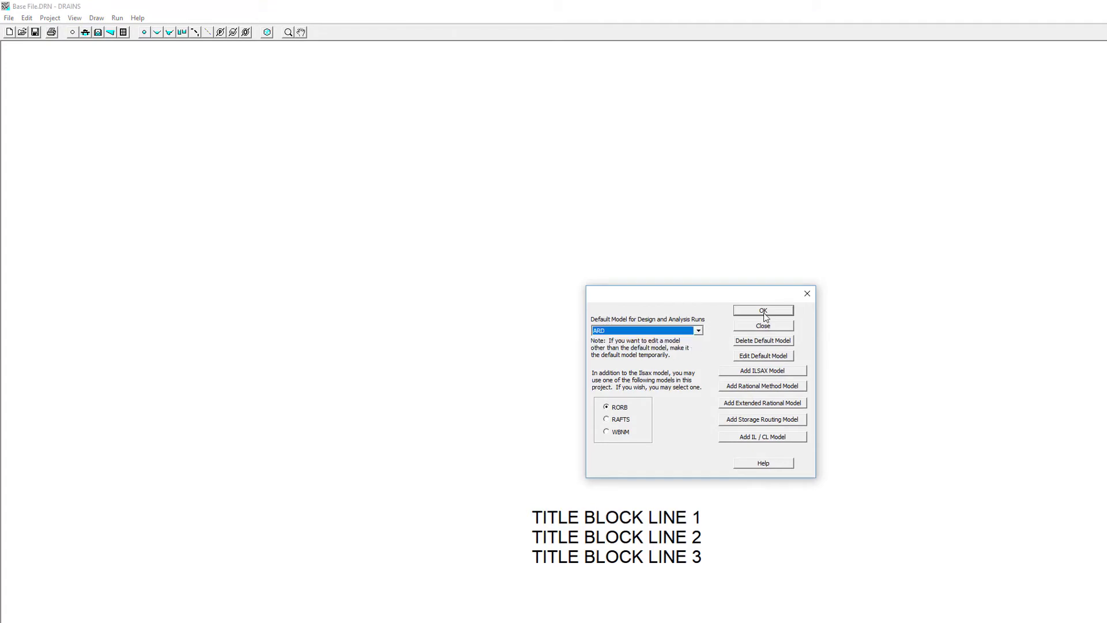
{"action": "left_click", "coordinate": [764, 311]}
Step through the storms in the project's rainfall data
{"action": "left_click", "coordinate": [50, 18]}
{"action": "left_click", "coordinate": [75, 42]}
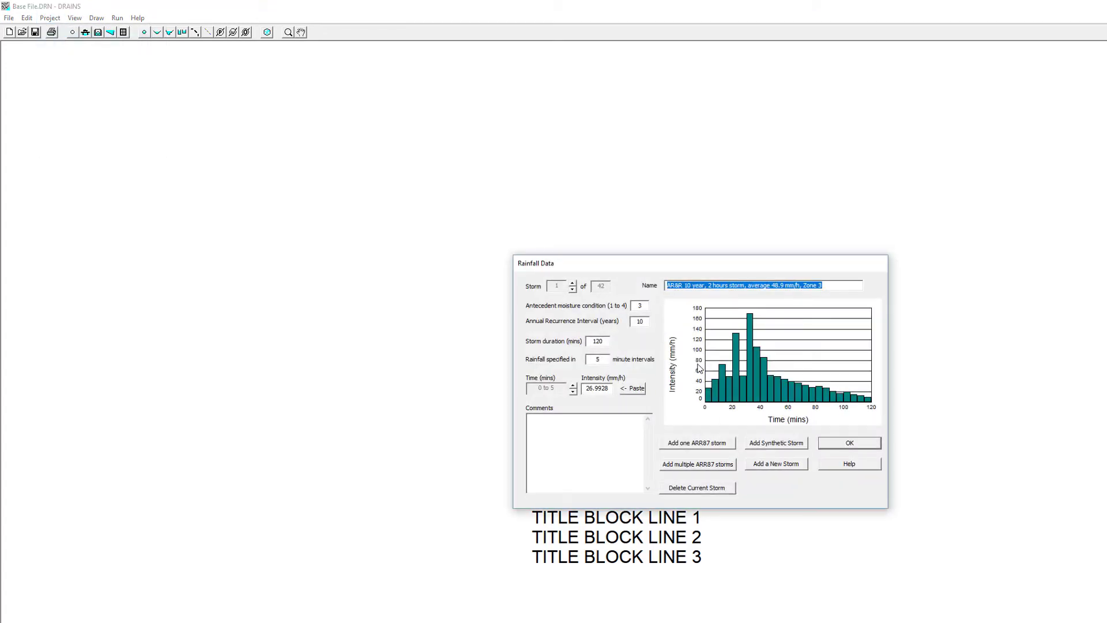
{"action": "left_click", "coordinate": [573, 283]}
{"action": "left_click", "coordinate": [573, 283]}
{"action": "left_click", "coordinate": [826, 445]}
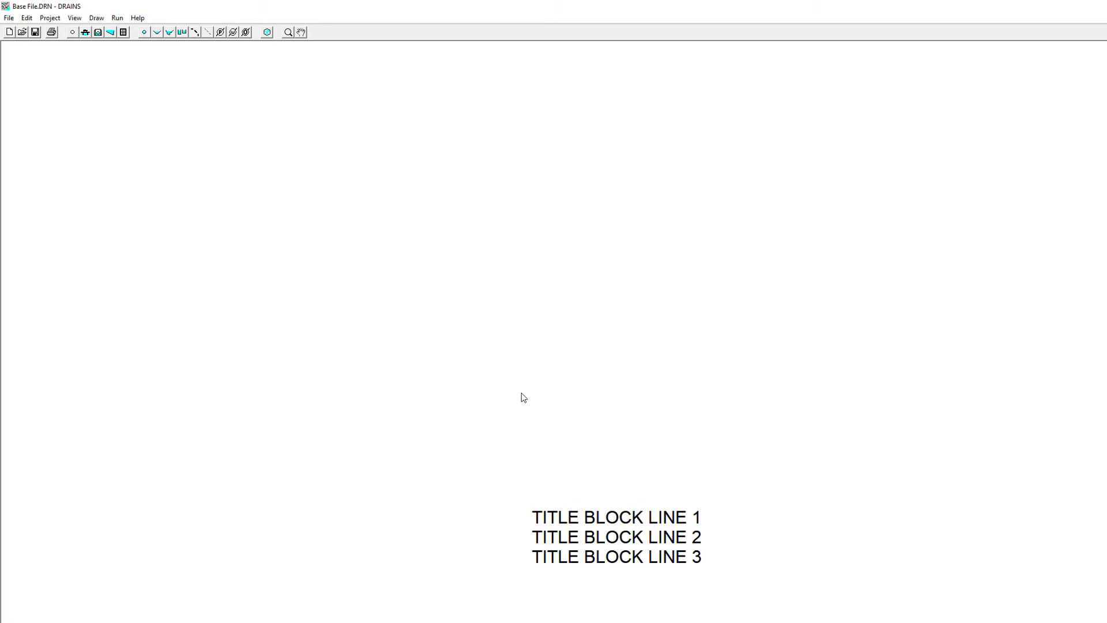
{"action": "left_click", "coordinate": [9, 17]}
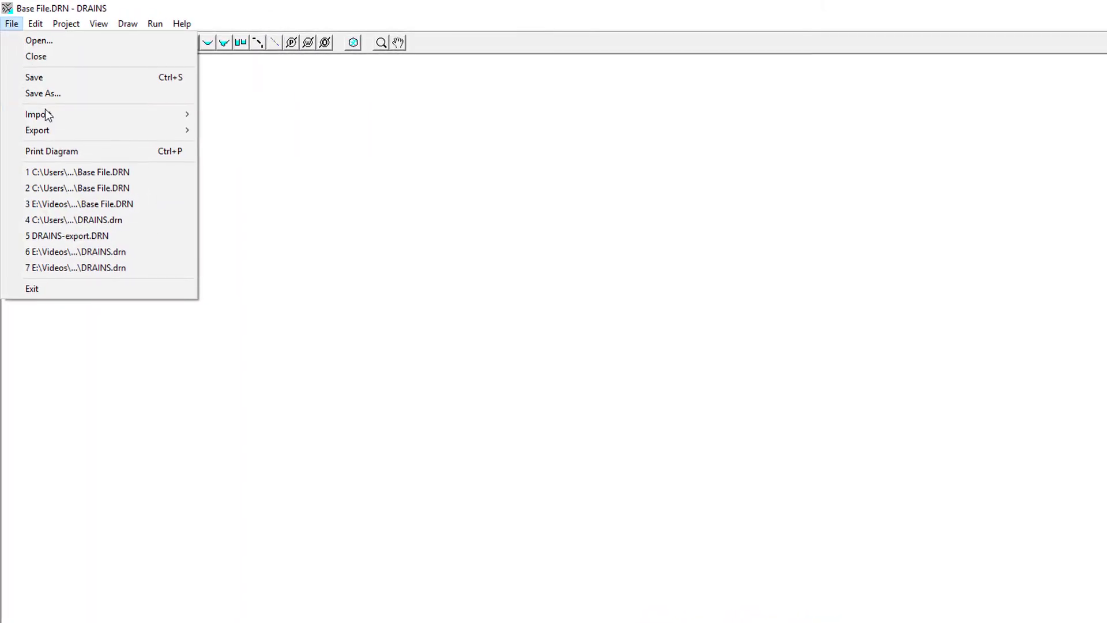
{"action": "mouse_move", "coordinate": [47, 116]}
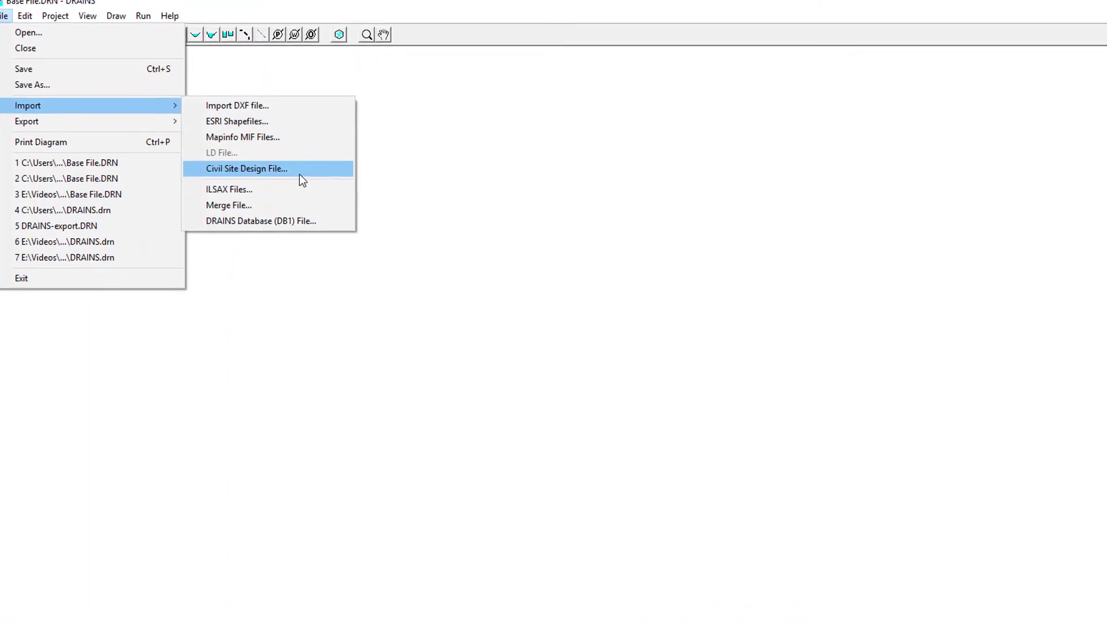
{"action": "left_click", "coordinate": [299, 174]}
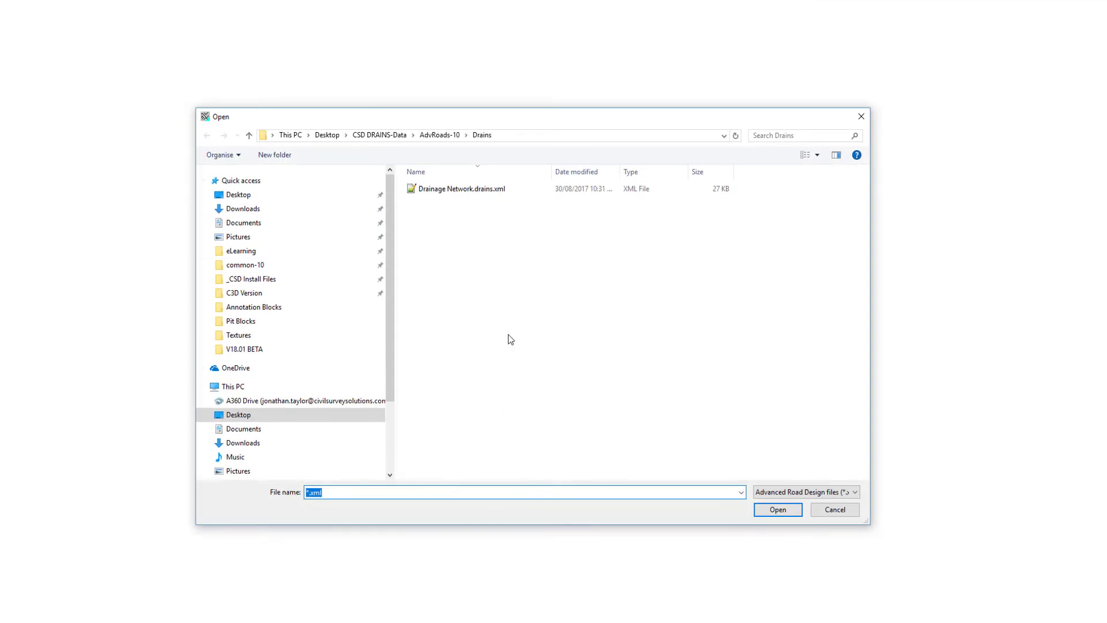
{"action": "left_click", "coordinate": [453, 190]}
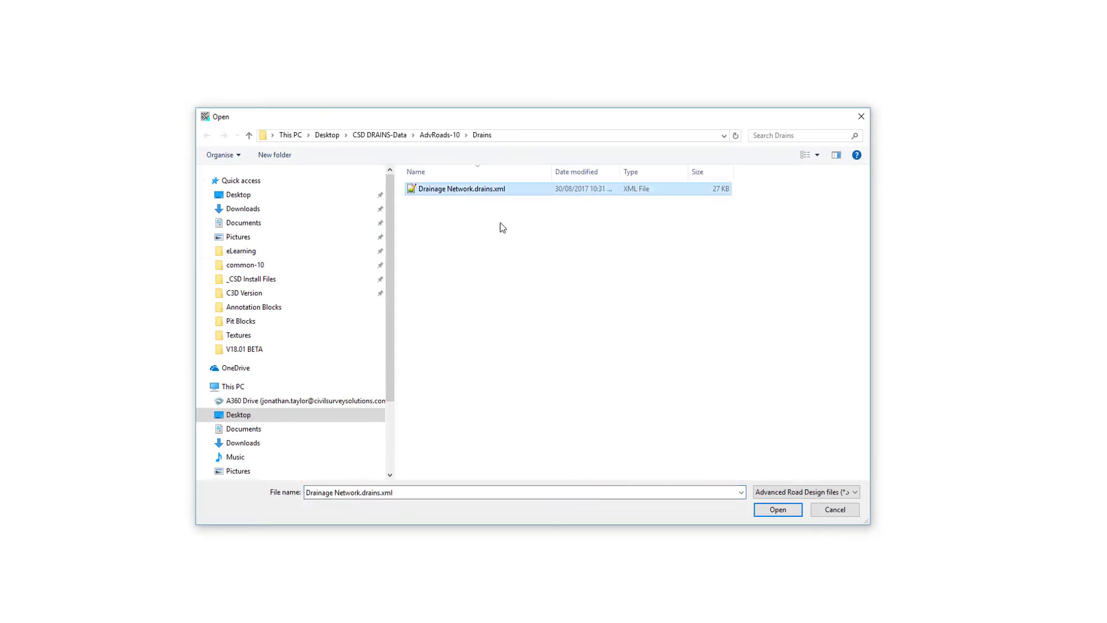
{"action": "left_click", "coordinate": [780, 510]}
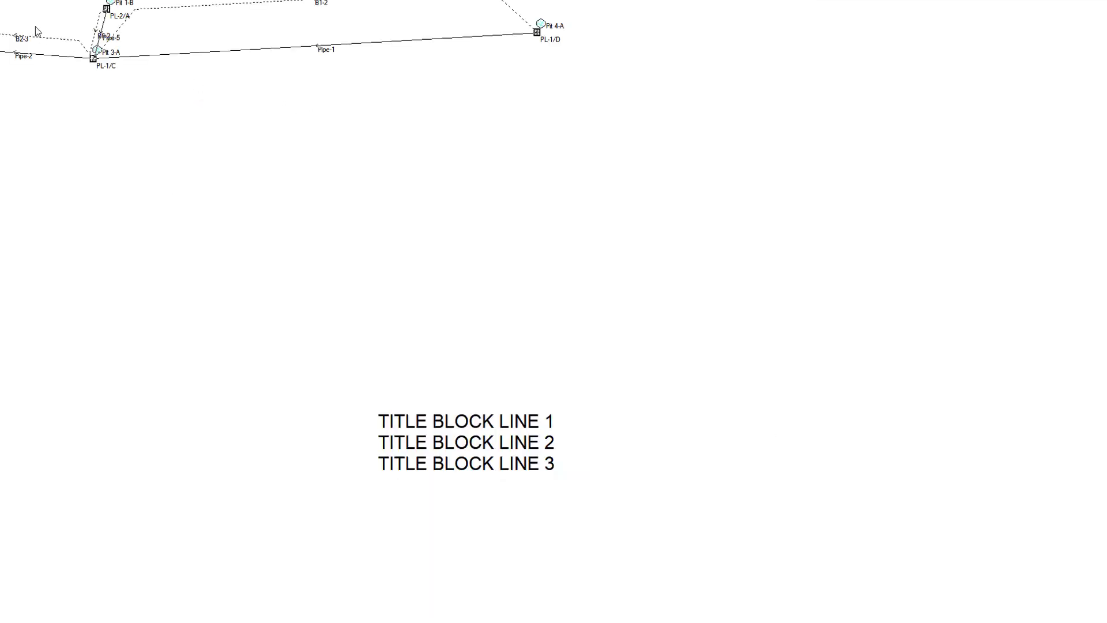
{"action": "scroll", "coordinate": [36, 27], "scroll_direction": "up", "scroll_amount": 5}
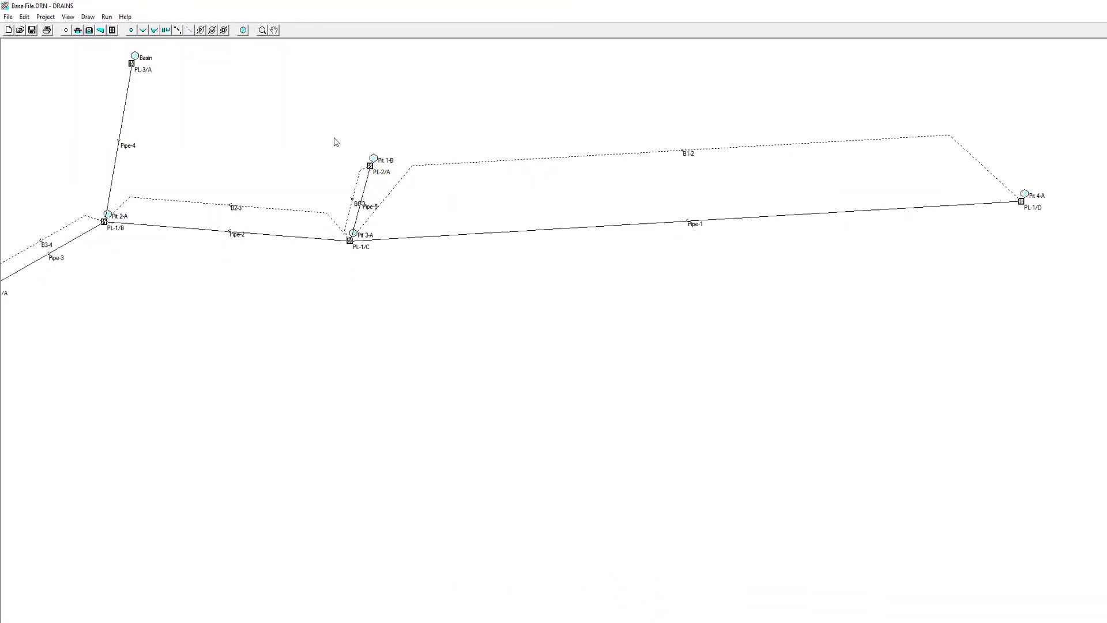
{"action": "left_click_drag", "start_coordinate": [314, 128], "coordinate": [325, 129]}
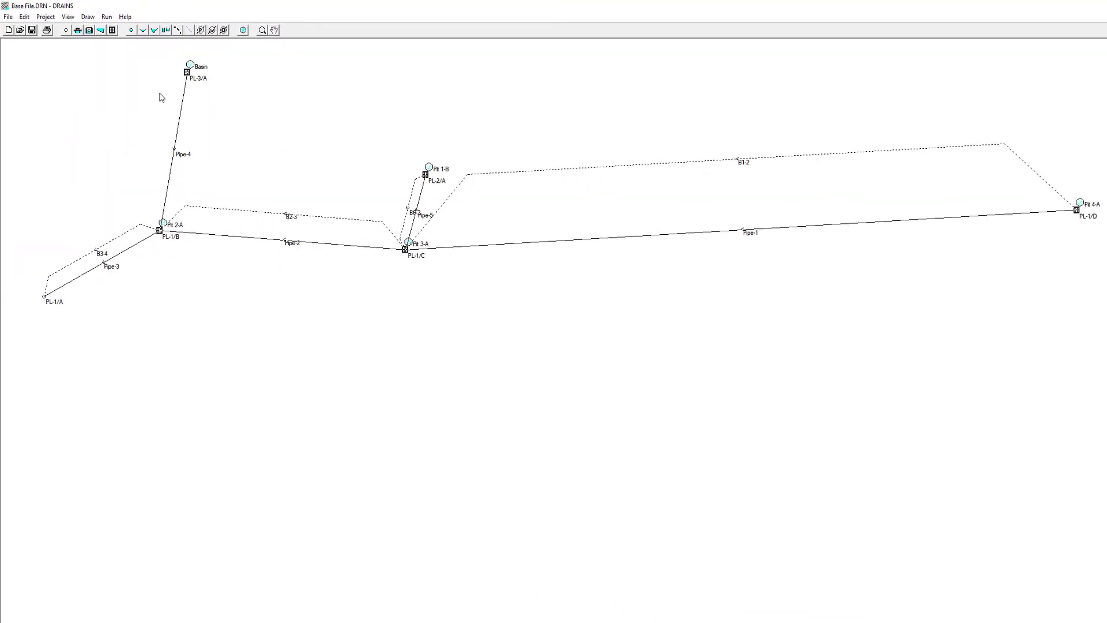
{"action": "right_click", "coordinate": [431, 172]}
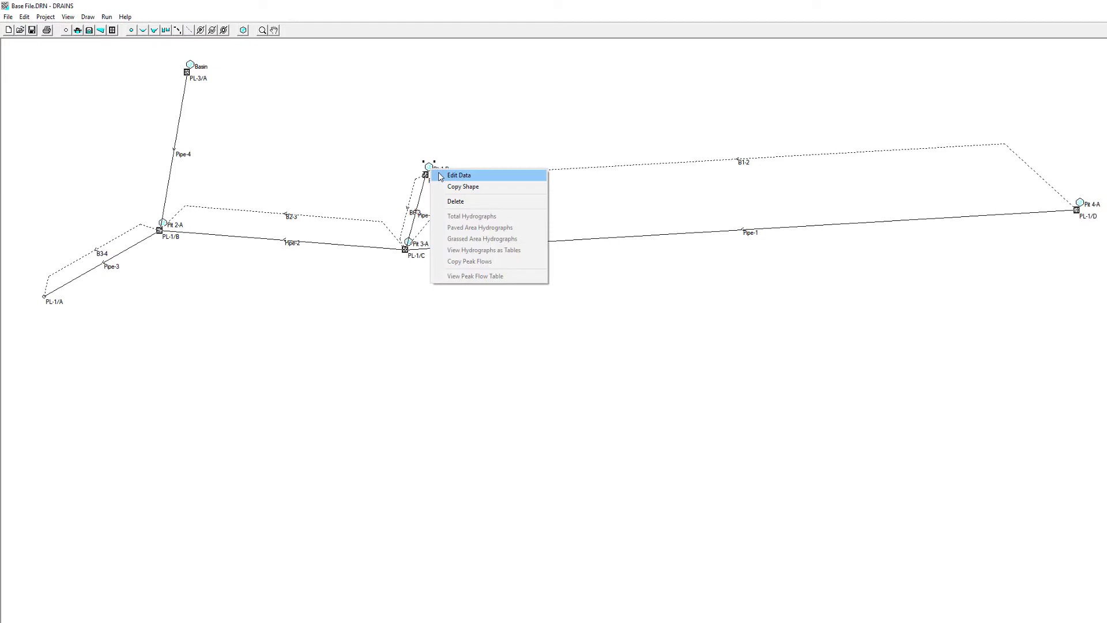
{"action": "left_click", "coordinate": [442, 174]}
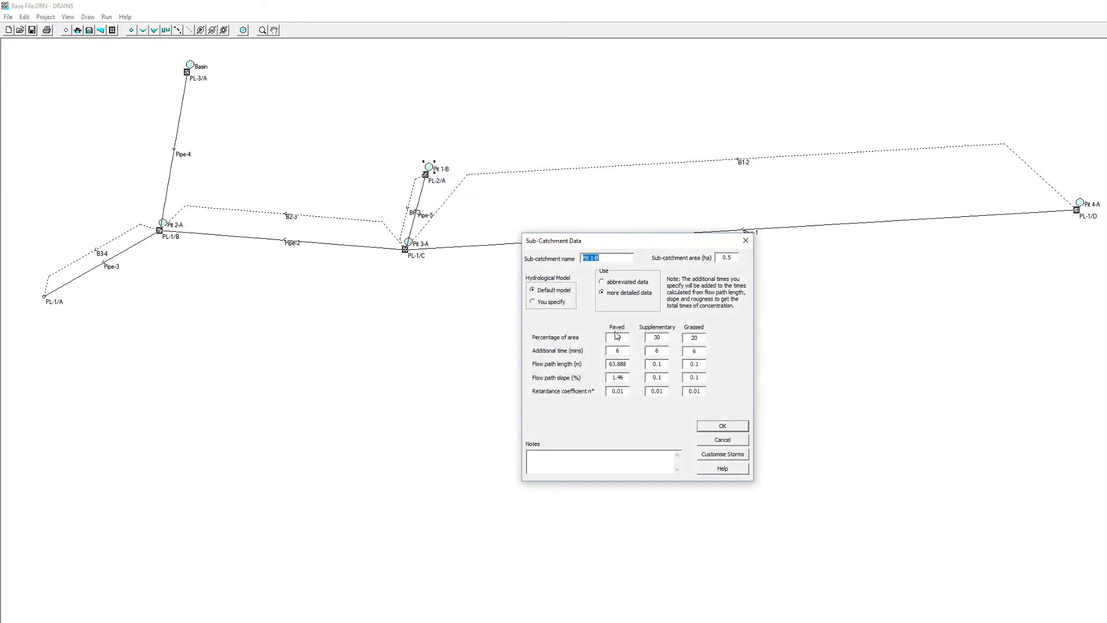
{"action": "key", "text": "Return"}
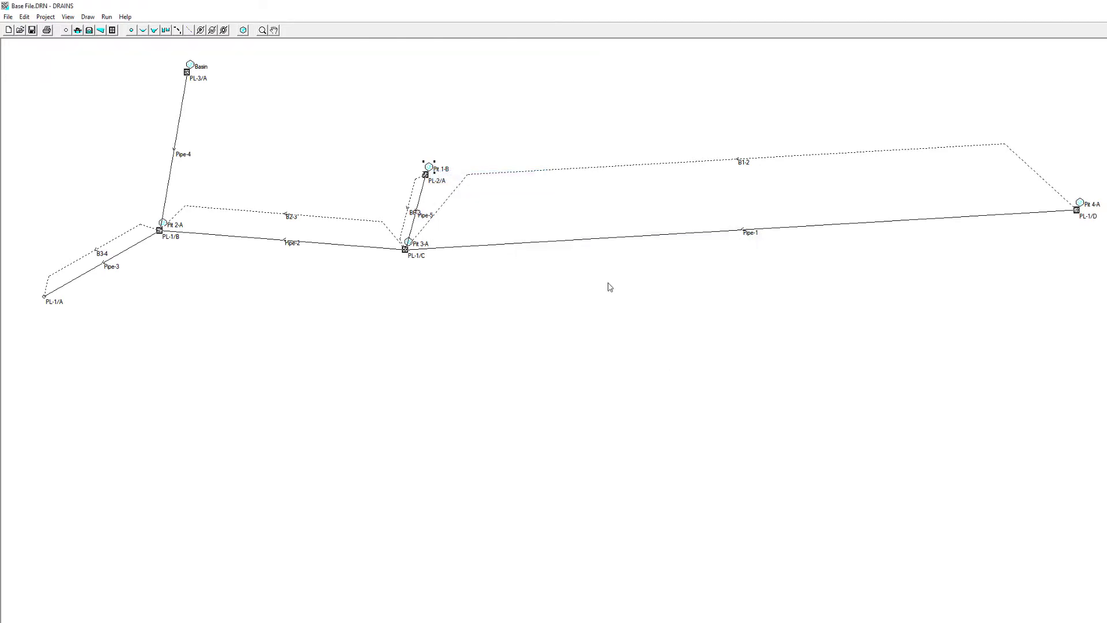
{"action": "right_click", "coordinate": [520, 176]}
{"action": "left_click", "coordinate": [529, 180]}
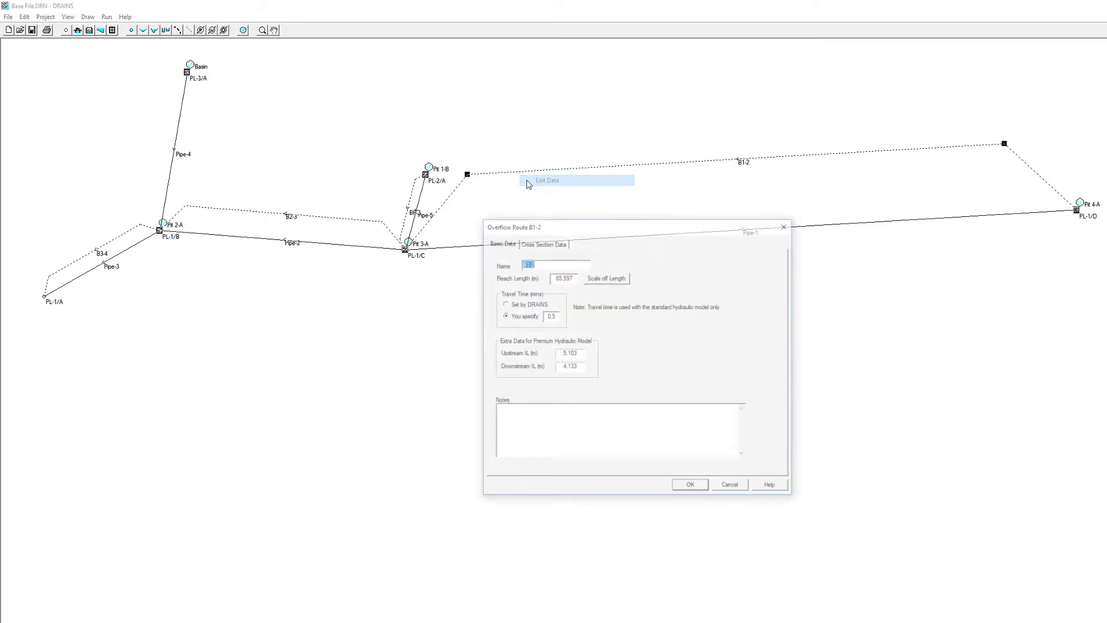
{"action": "left_click", "coordinate": [534, 242]}
{"action": "left_click", "coordinate": [651, 261]}
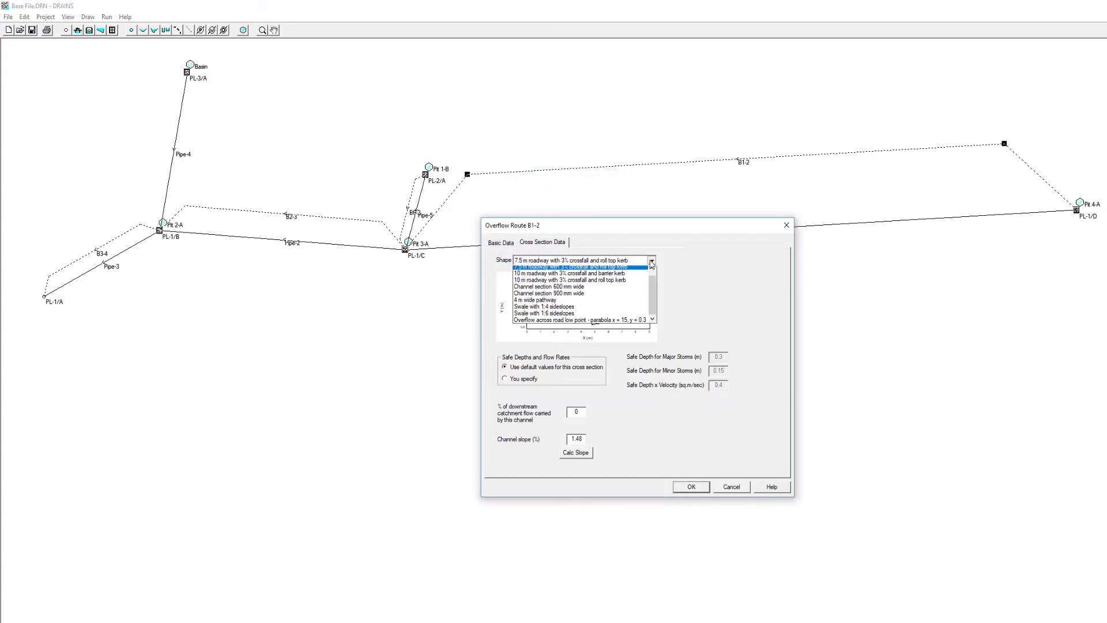
{"action": "left_click", "coordinate": [757, 272]}
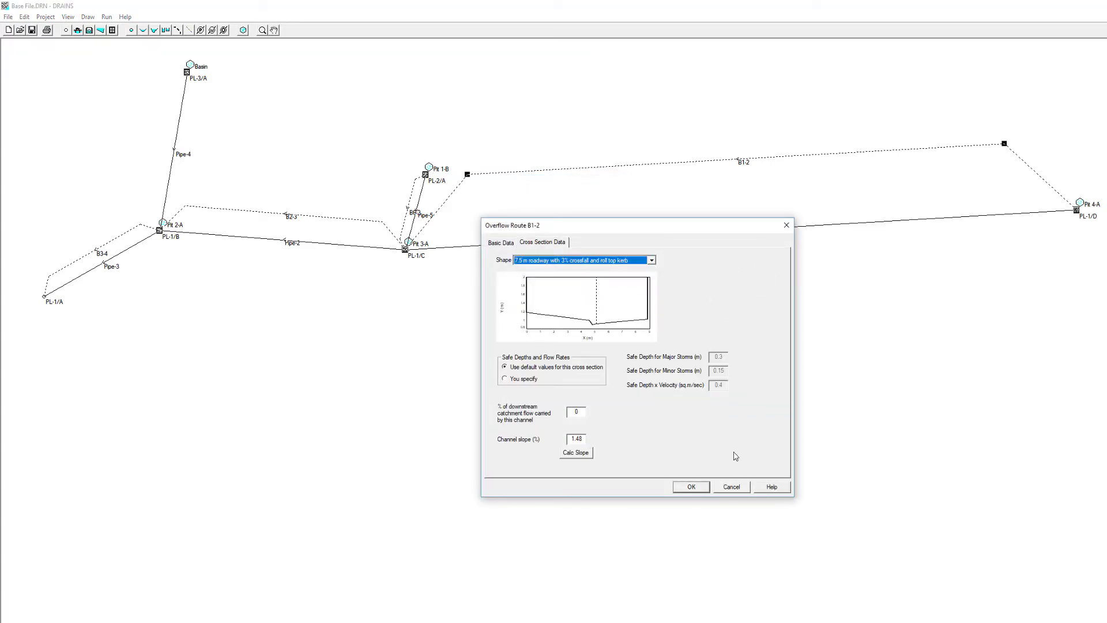
{"action": "left_click", "coordinate": [734, 489]}
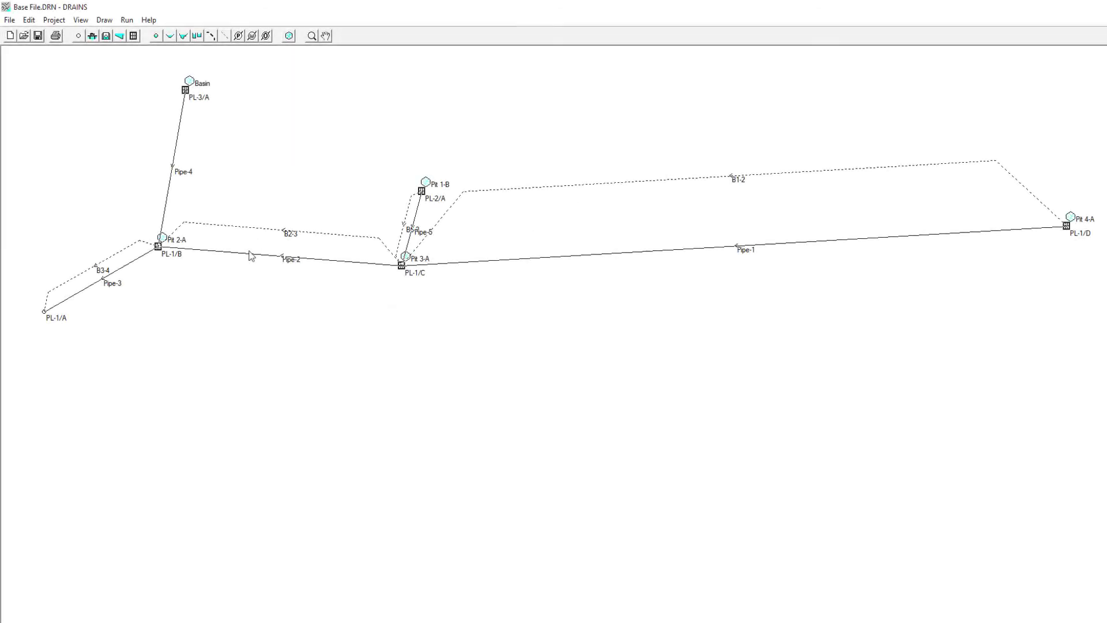
Run the standard minor-storm analysis and review the run log
{"action": "left_click", "coordinate": [127, 19]}
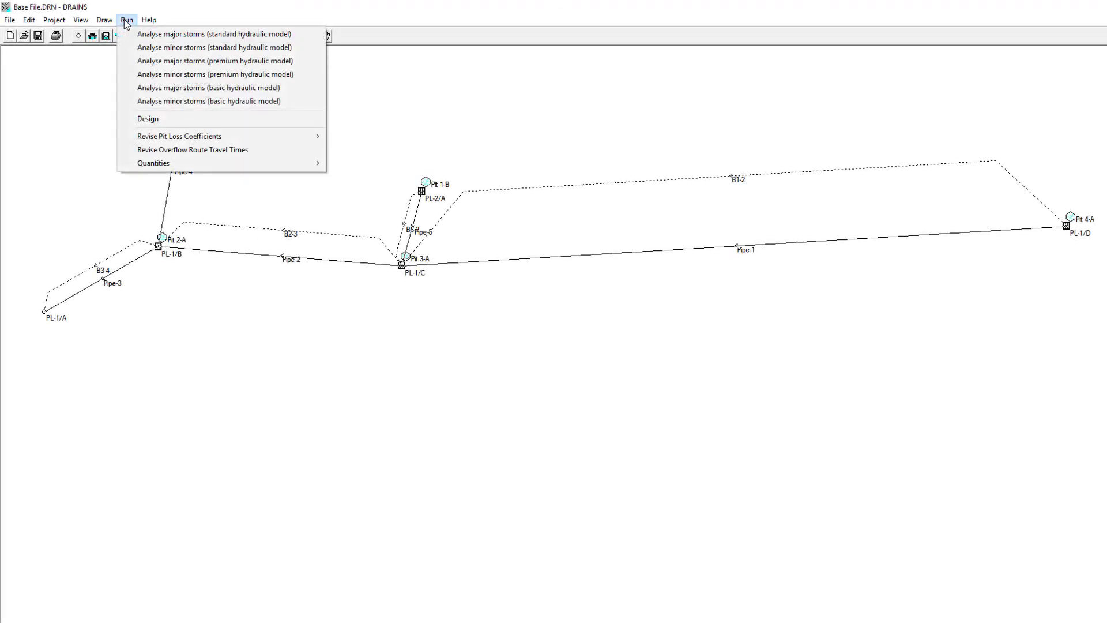
{"action": "left_click", "coordinate": [155, 49]}
{"action": "key", "text": "Return"}
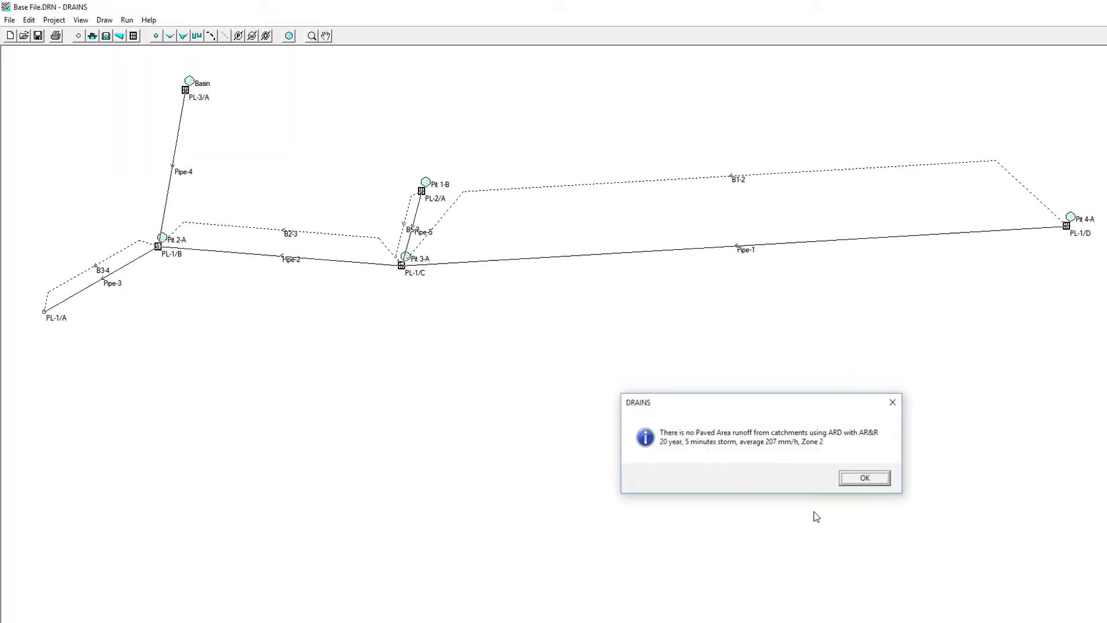
{"action": "key", "text": "Return"}
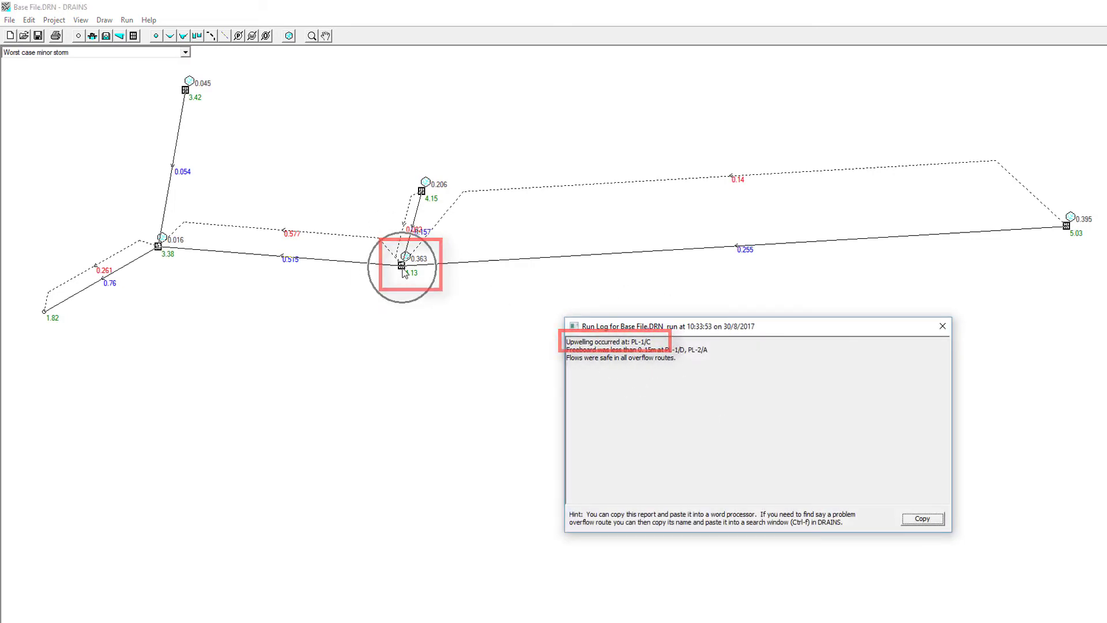
{"action": "left_click", "coordinate": [943, 326]}
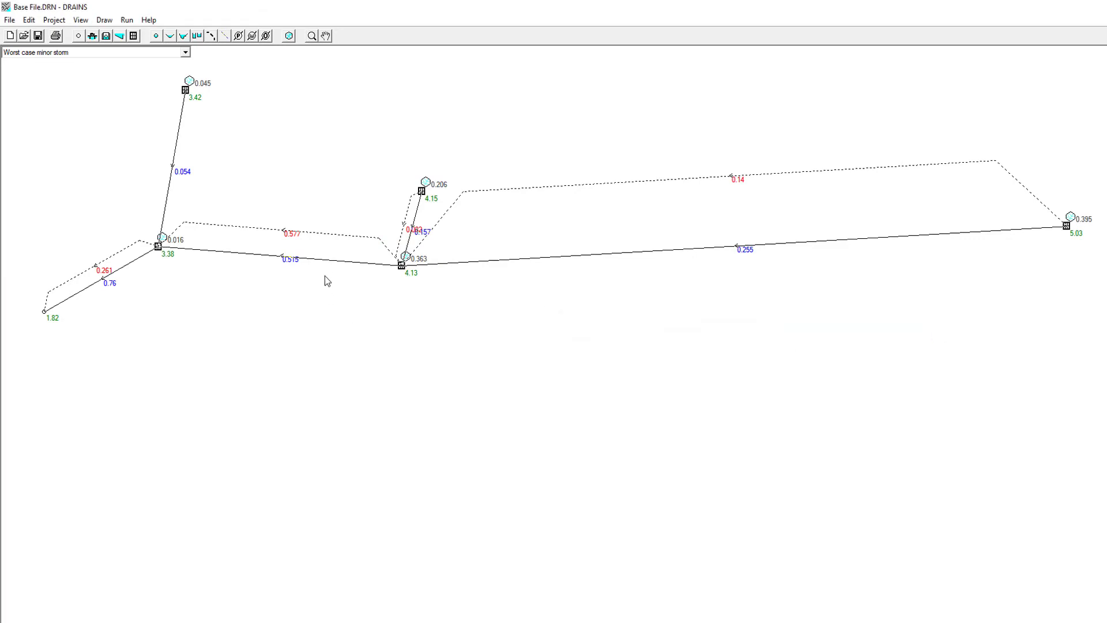
Set the nominal diameter of Pipe-2 and Pipe-3 to 450 mm
{"action": "right_click", "coordinate": [326, 261]}
{"action": "left_click", "coordinate": [337, 269]}
{"action": "left_click", "coordinate": [661, 355]}
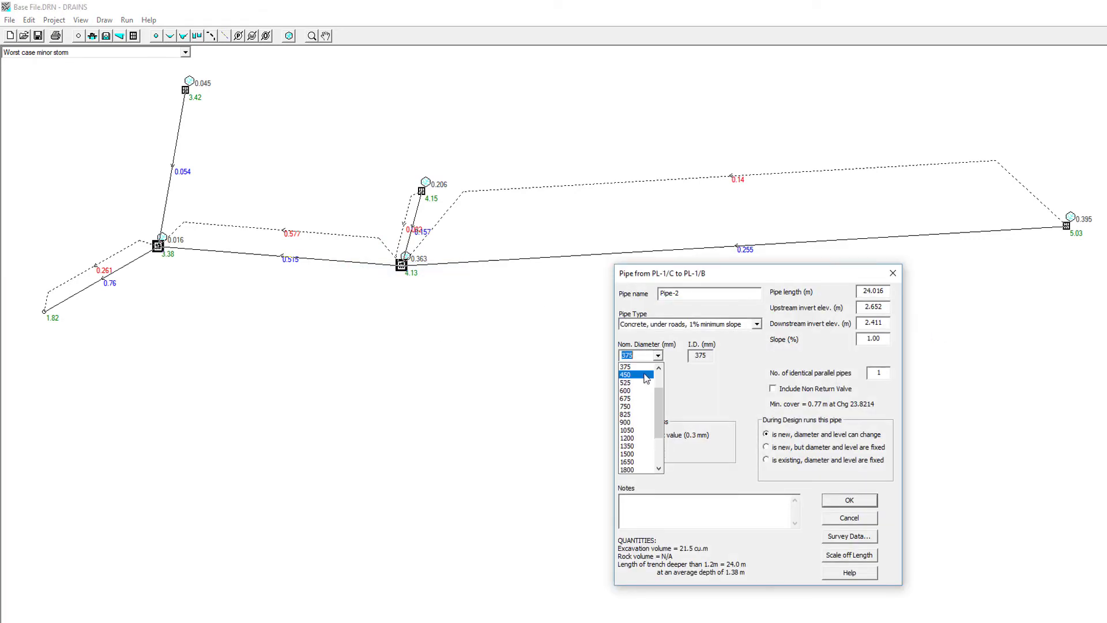
{"action": "left_click", "coordinate": [646, 379]}
{"action": "left_click", "coordinate": [866, 500]}
{"action": "right_click", "coordinate": [127, 265]}
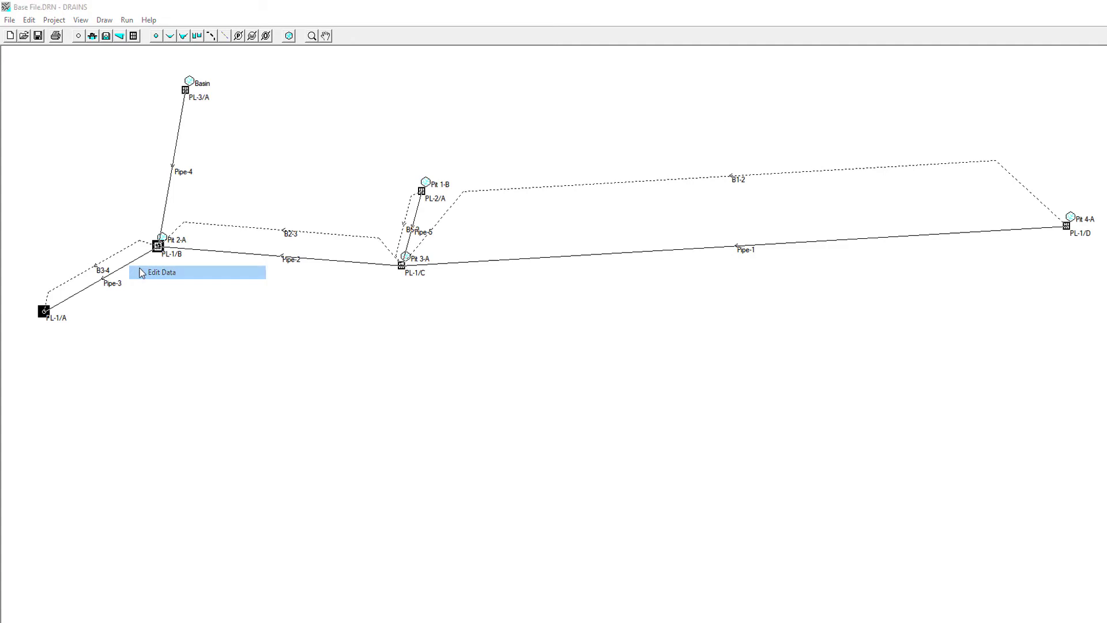
{"action": "left_click", "coordinate": [144, 273]}
{"action": "left_click", "coordinate": [658, 356]}
{"action": "left_click", "coordinate": [645, 376]}
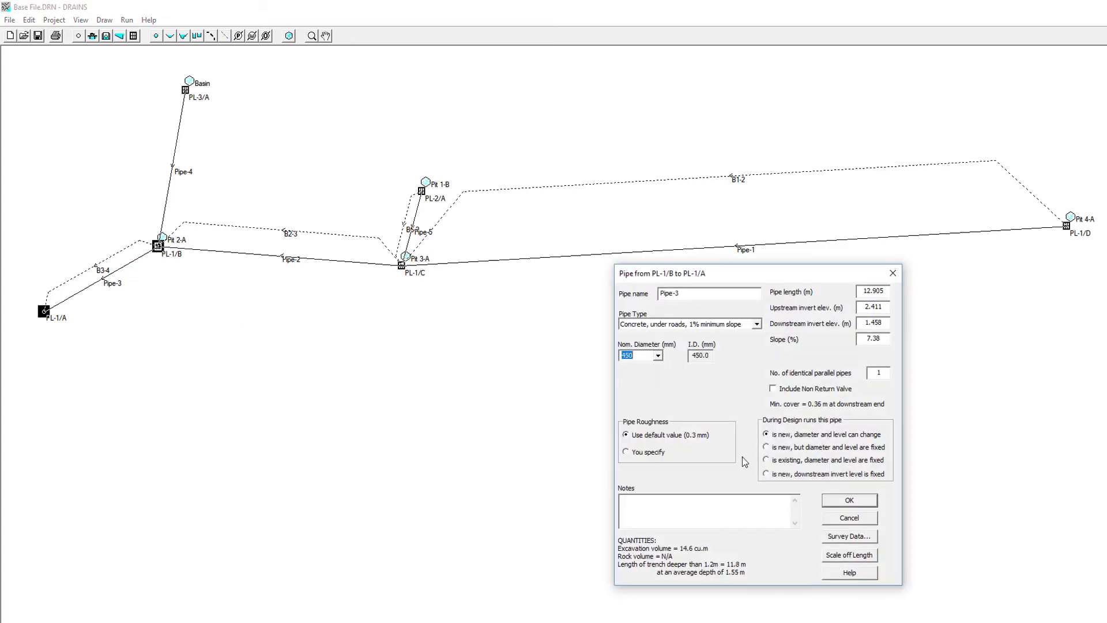
{"action": "left_click", "coordinate": [850, 500]}
Rerun the minor-storm analysis with the 450 mm pipes
{"action": "left_click", "coordinate": [127, 20]}
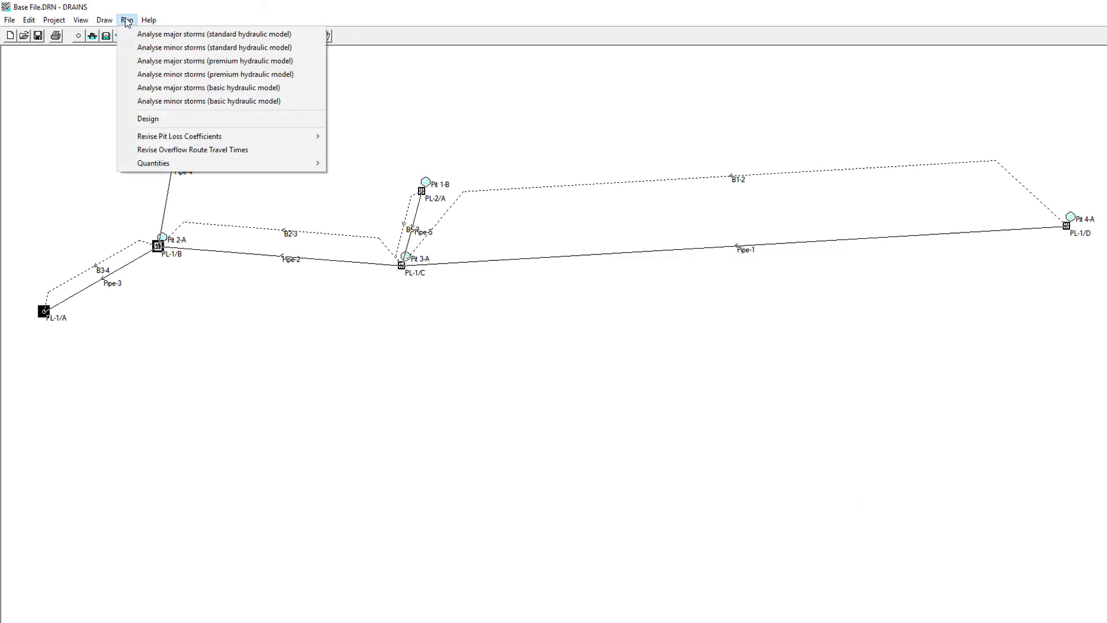
{"action": "left_click", "coordinate": [267, 48]}
{"action": "left_click", "coordinate": [859, 484]}
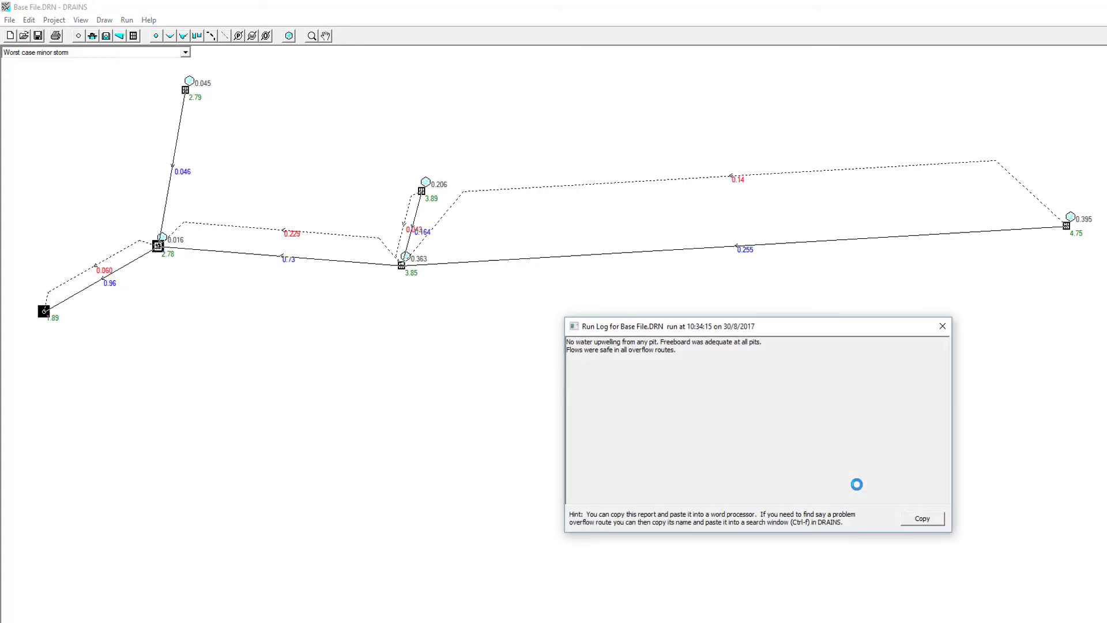
{"action": "left_click", "coordinate": [943, 327]}
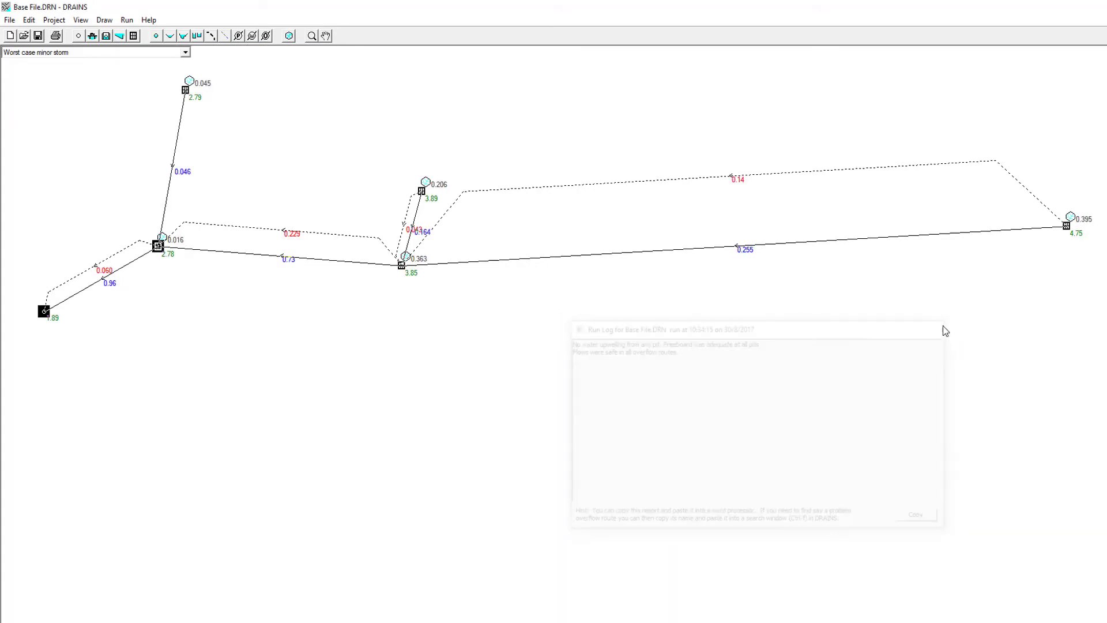
Save the resized network as a Civil Site Design file over Drainage Network.drains.xml
{"action": "left_click", "coordinate": [10, 20]}
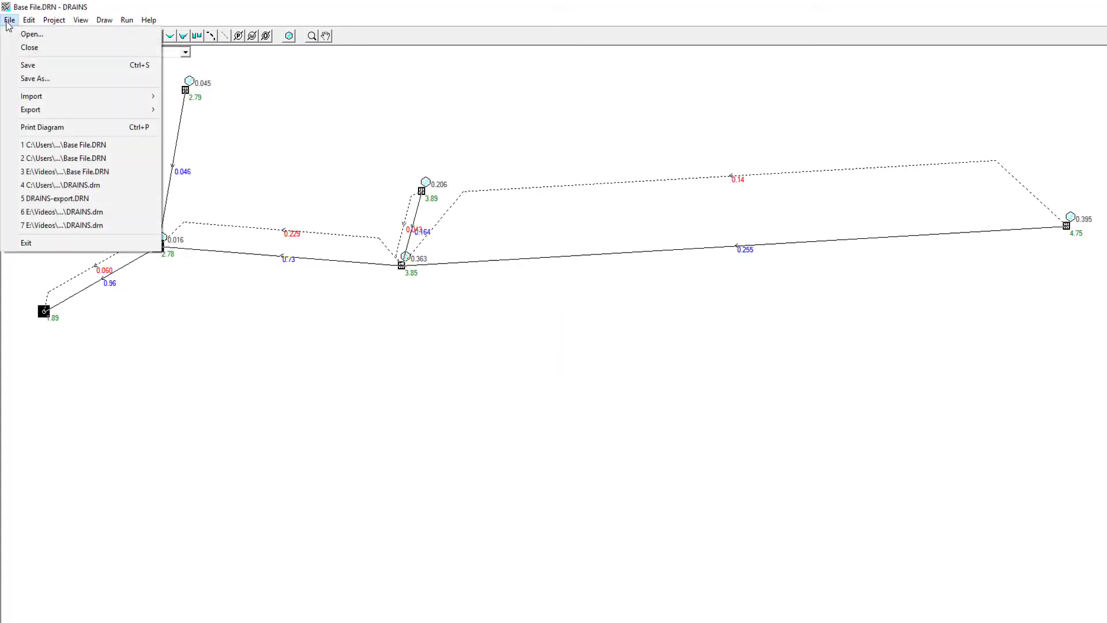
{"action": "mouse_move", "coordinate": [43, 110]}
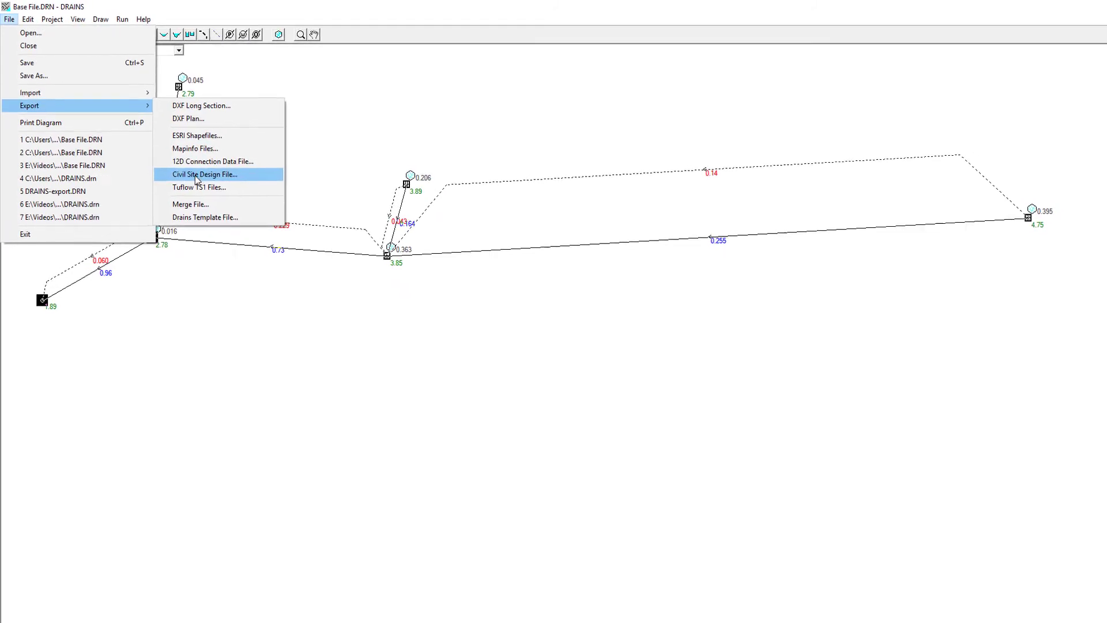
{"action": "left_click", "coordinate": [272, 183]}
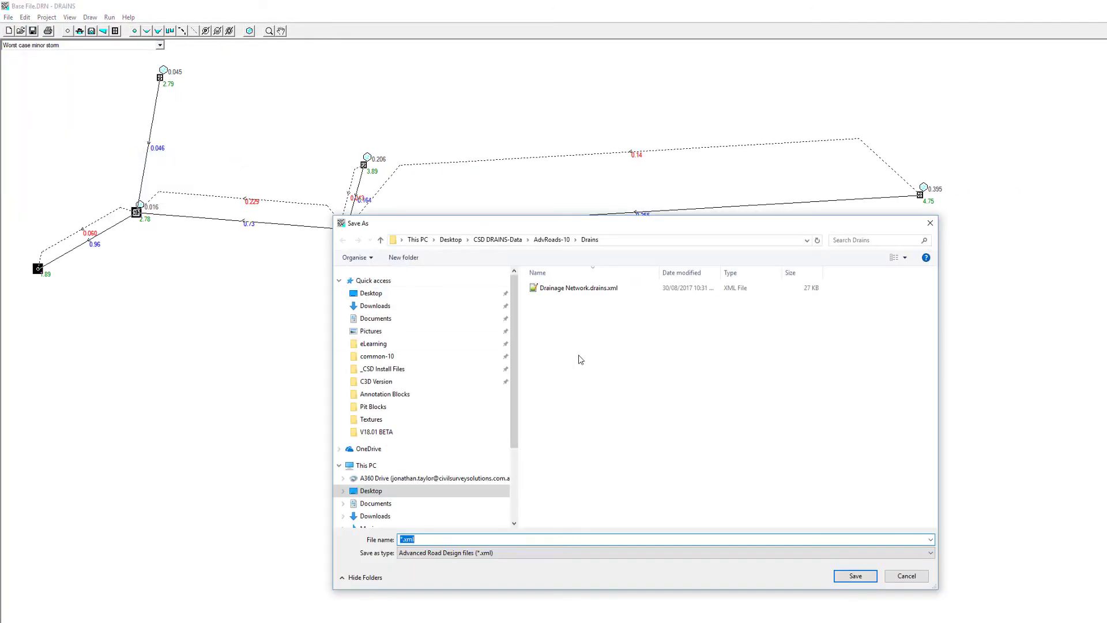
{"action": "left_click", "coordinate": [579, 291]}
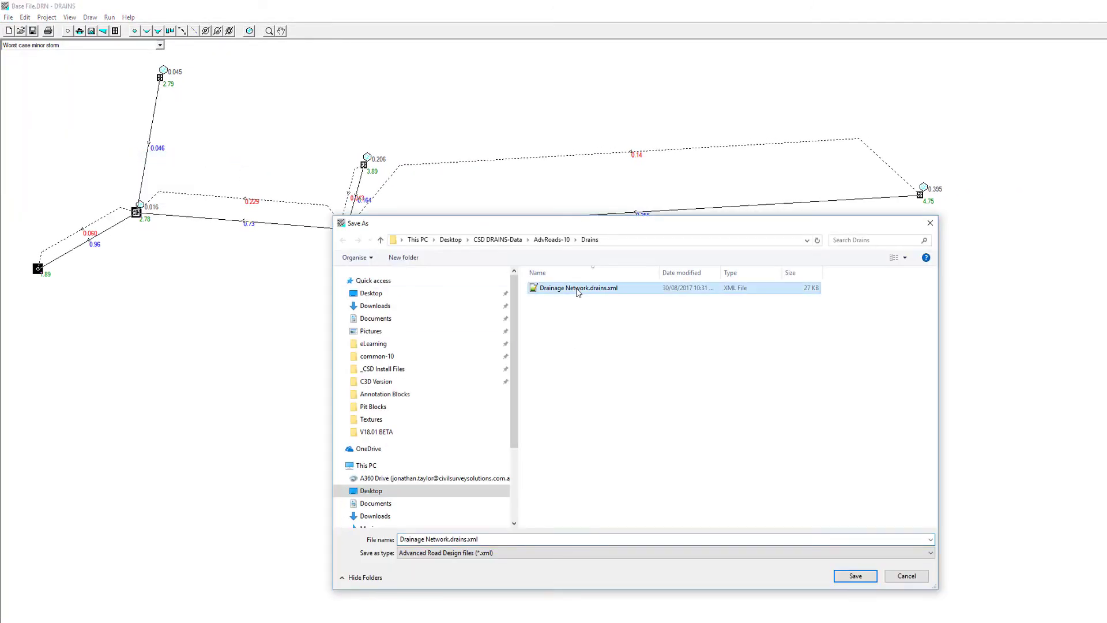
{"action": "left_click", "coordinate": [856, 576]}
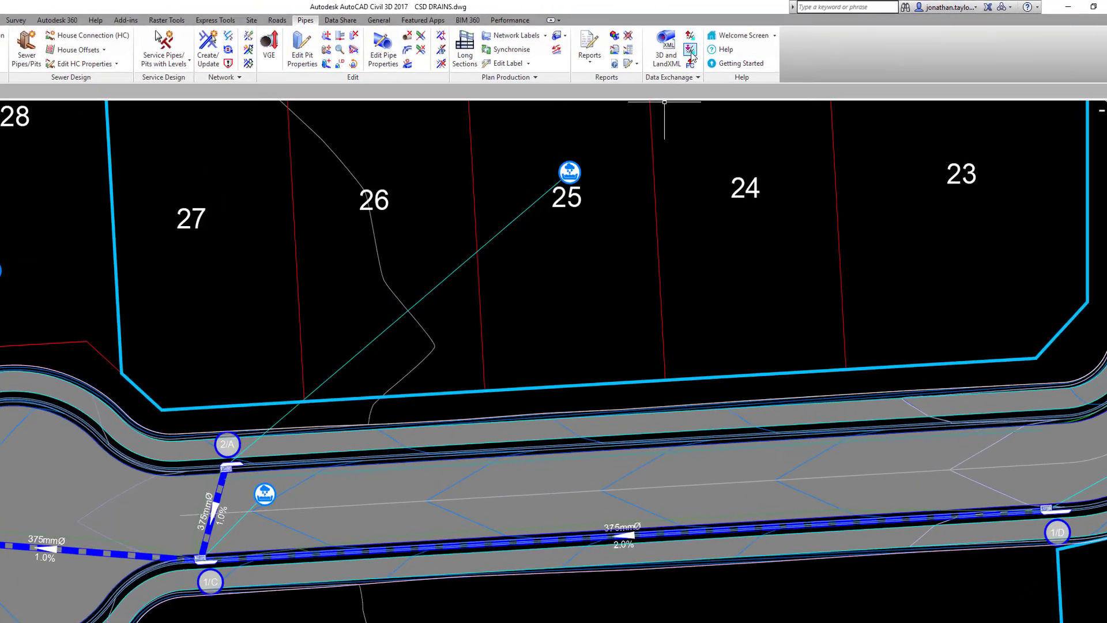
Import the DRAINS results for storm frequency 10, resizing the 1/A–1/B and 1/B–1/C pipes to 450 mm
{"action": "left_click", "coordinate": [690, 50]}
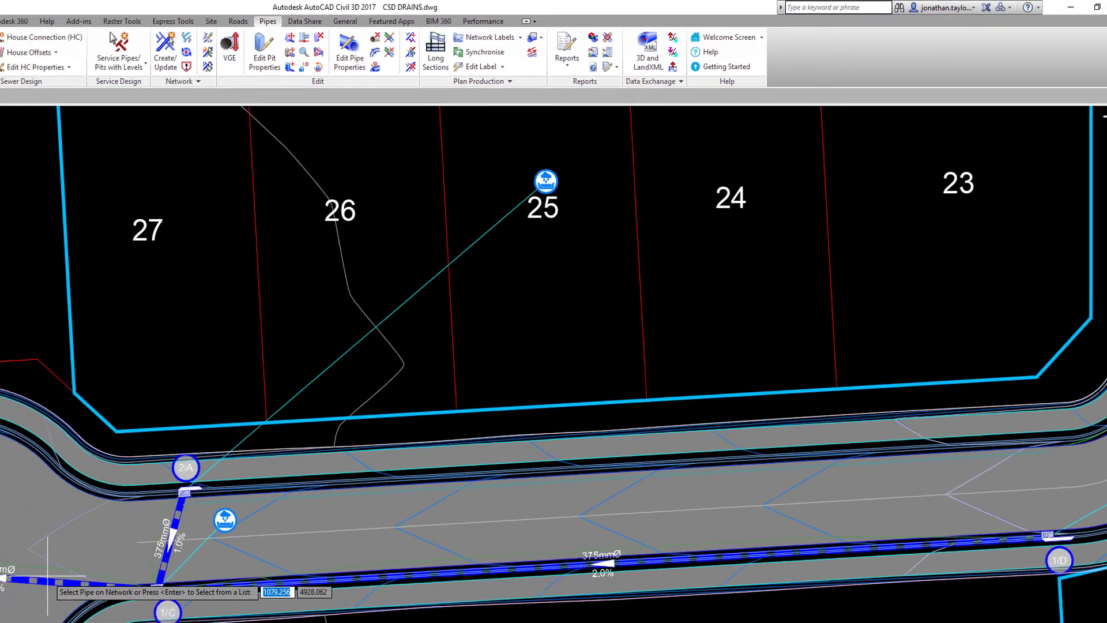
{"action": "left_click", "coordinate": [47, 577]}
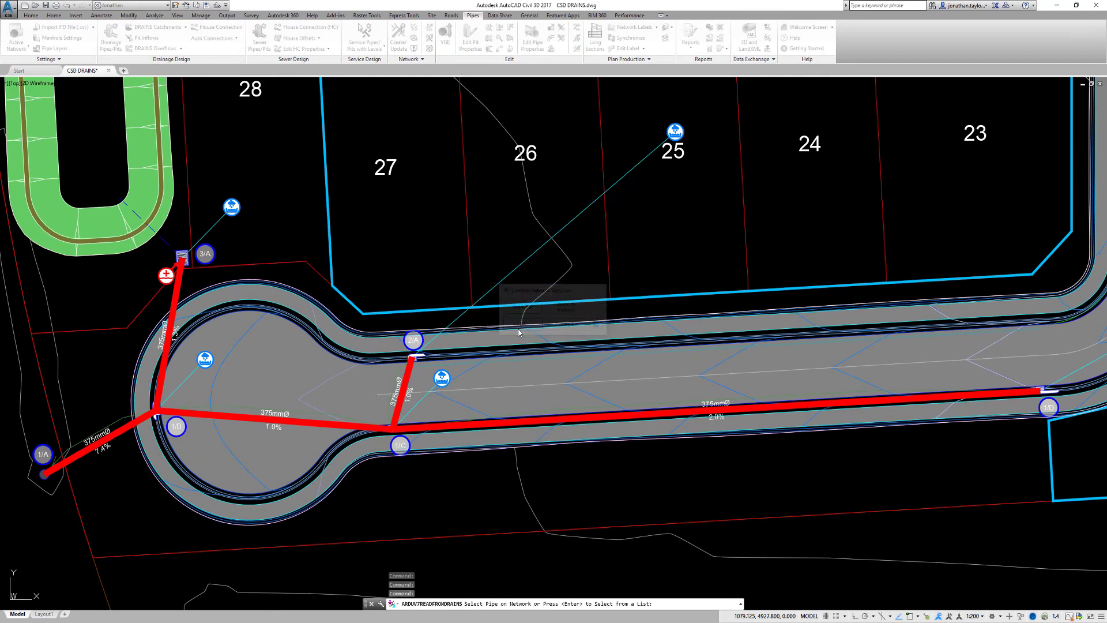
{"action": "left_click", "coordinate": [617, 313]}
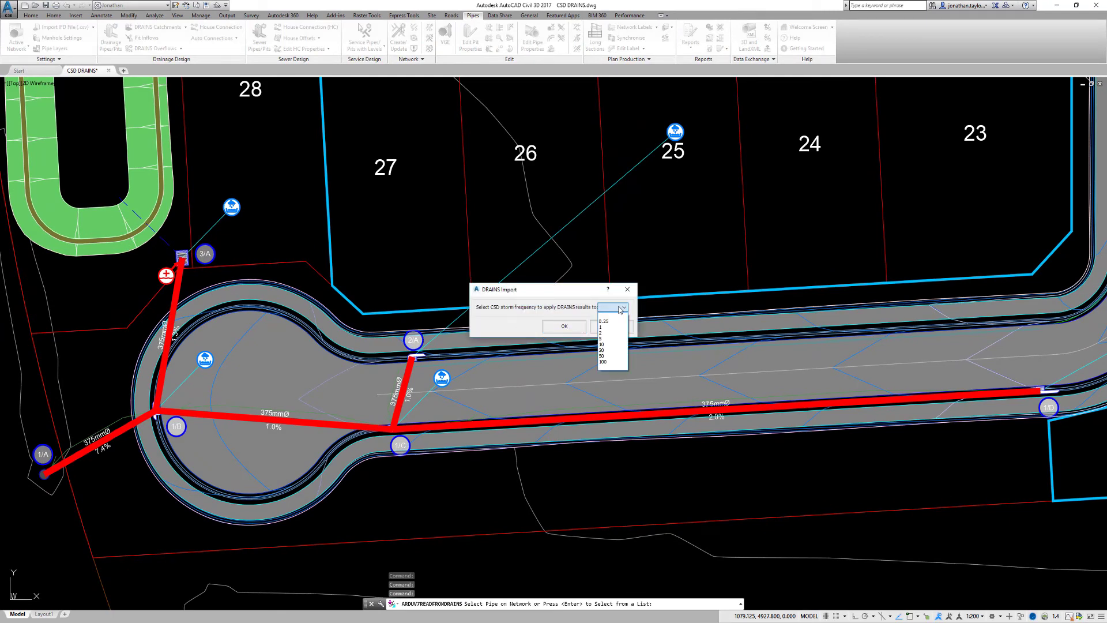
{"action": "left_click", "coordinate": [610, 347]}
{"action": "left_click", "coordinate": [562, 326]}
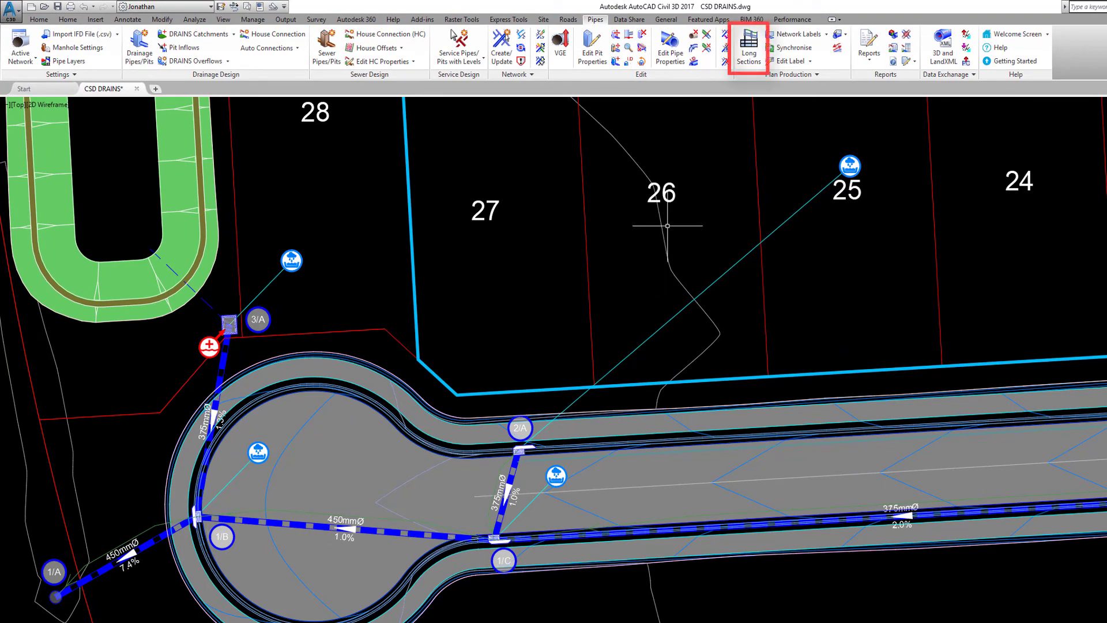
Start a long section of the pipe network and confirm the network selection
{"action": "left_click", "coordinate": [748, 43]}
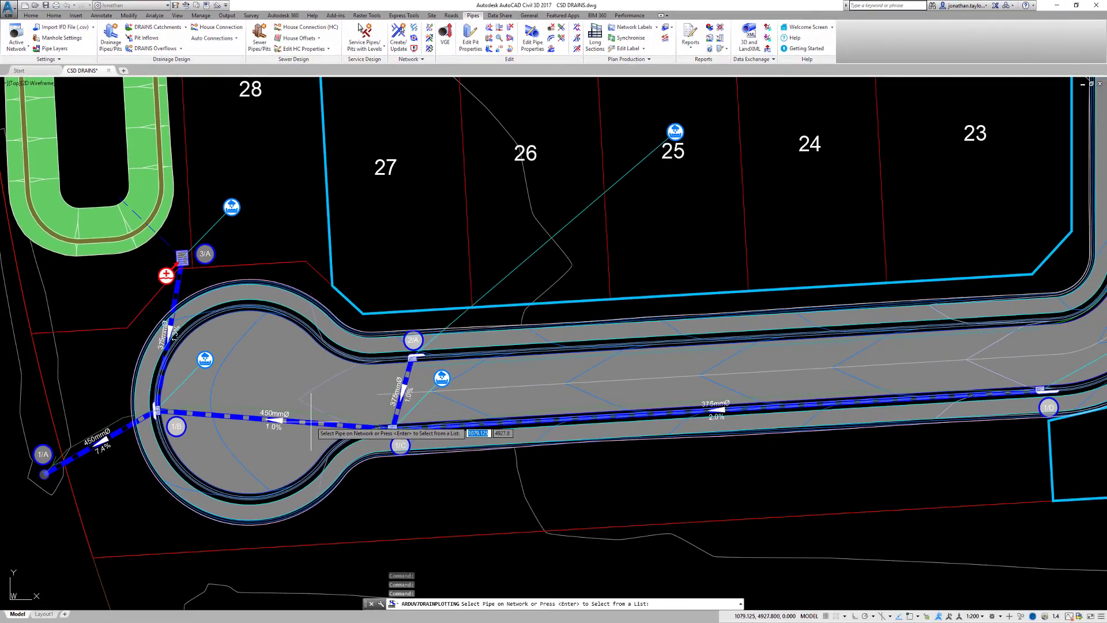
{"action": "left_click", "coordinate": [312, 427]}
{"action": "left_click", "coordinate": [514, 332]}
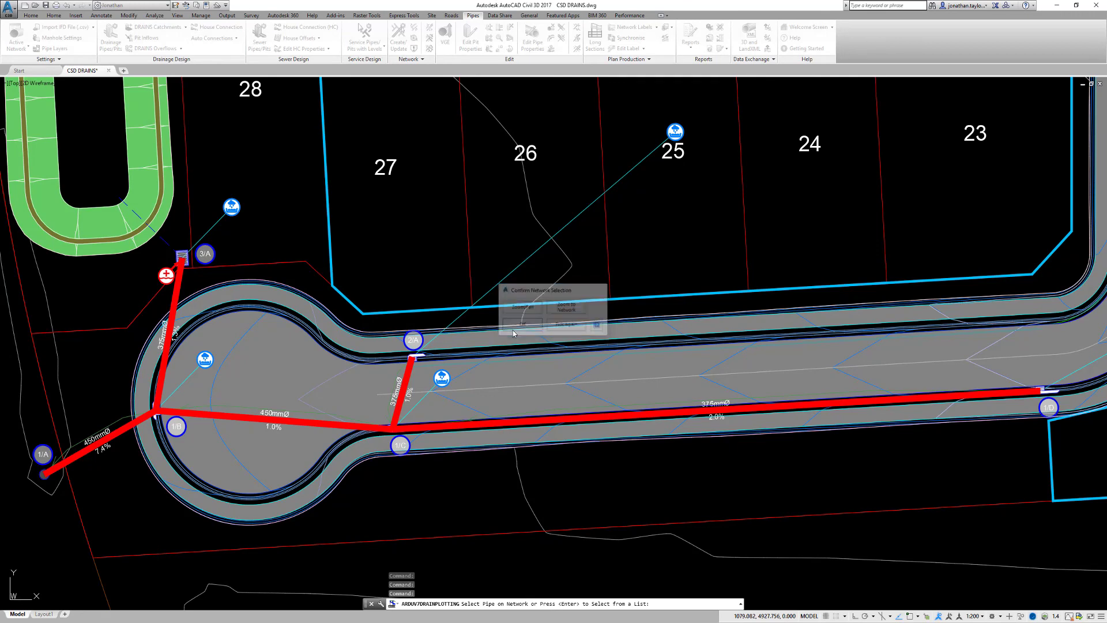